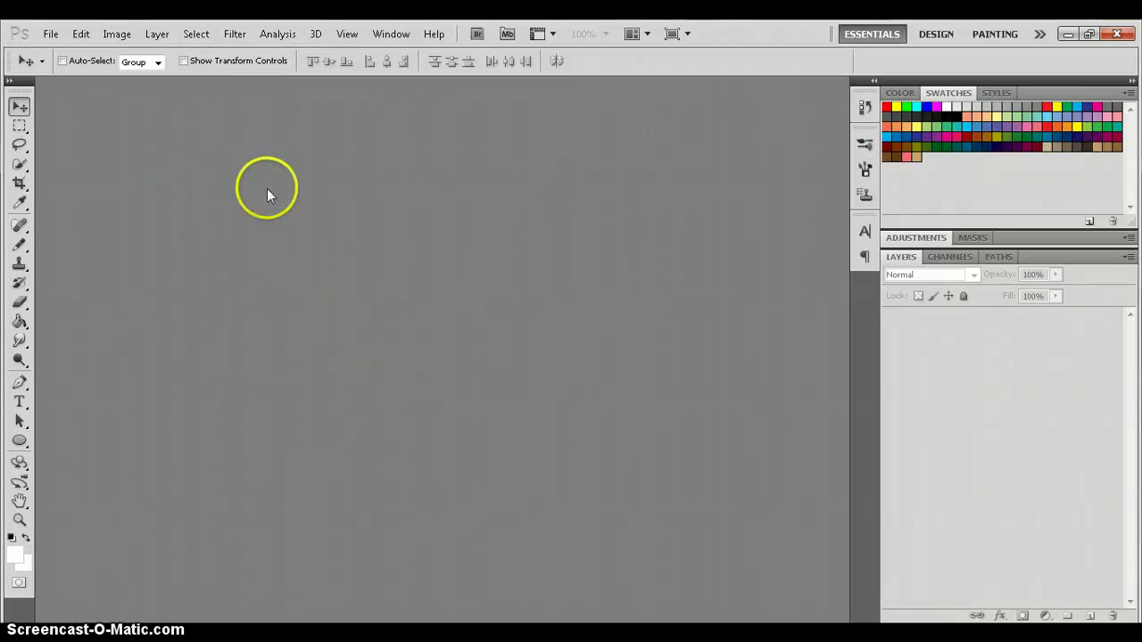
# Step: Make a new 2640 × 1660 pixel document with White background contents
pyautogui.click(51, 35)
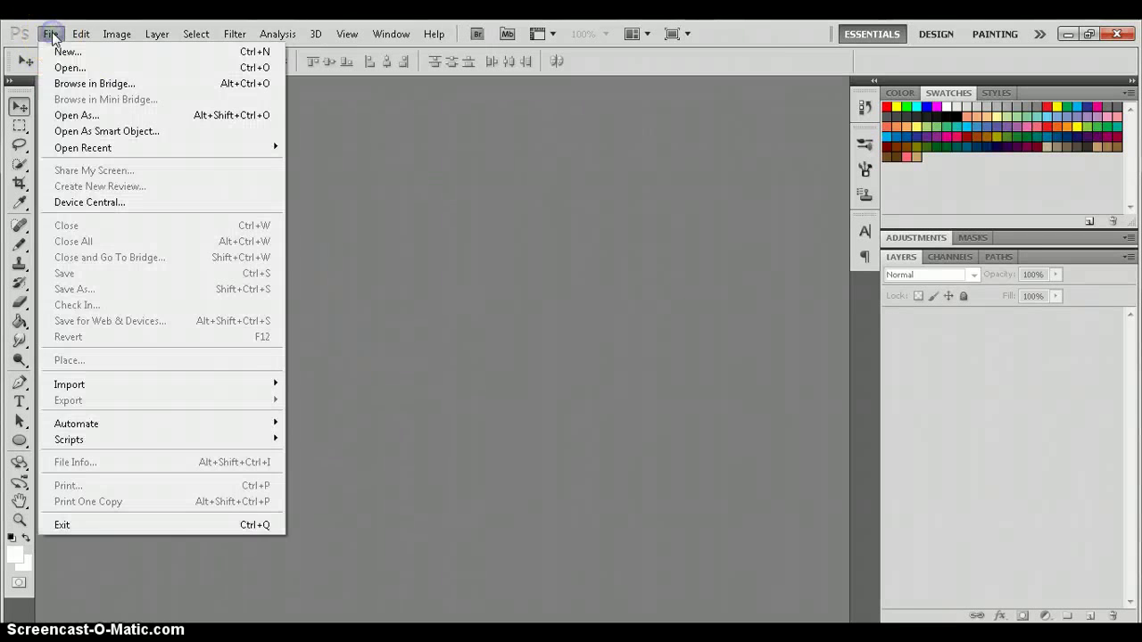
pyautogui.click(63, 53)
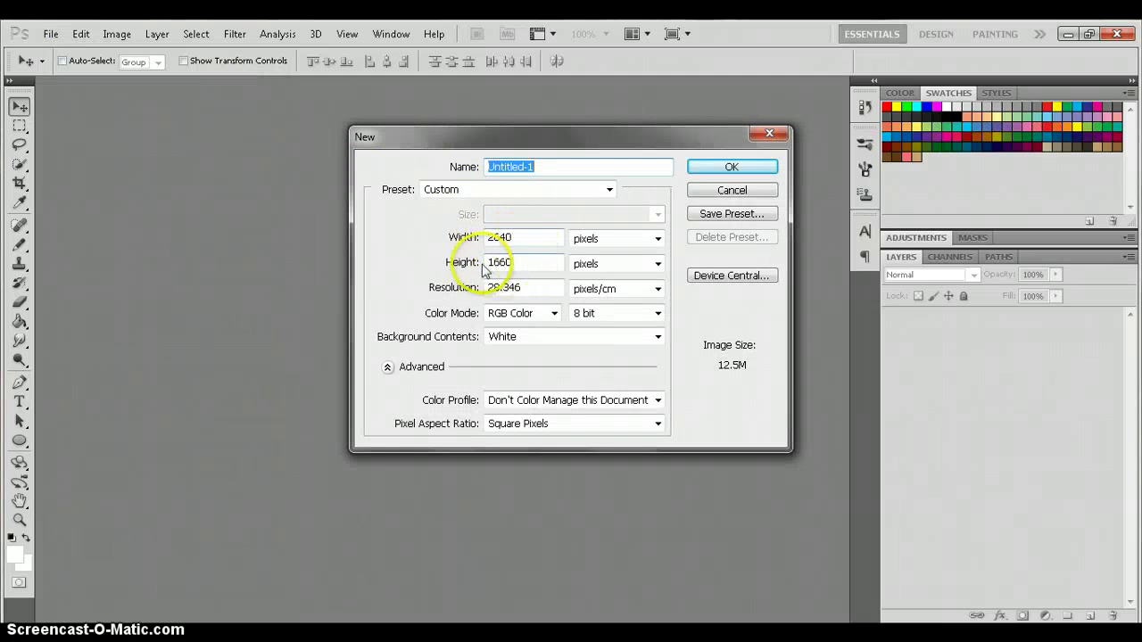
pyautogui.click(719, 166)
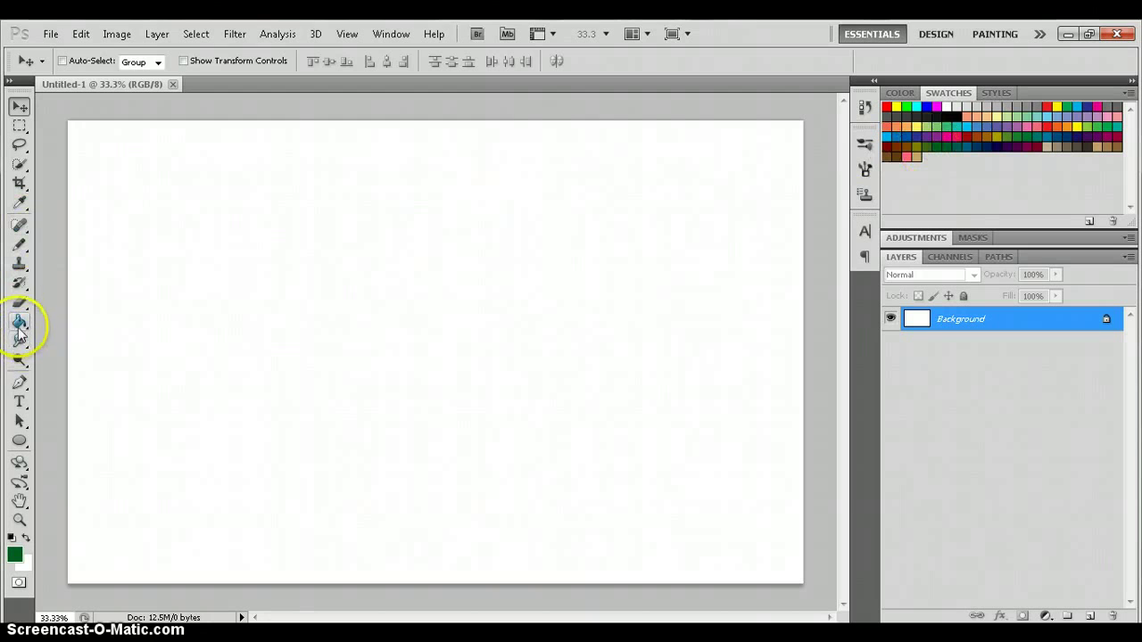
# Step: Fill the white canvas with the dark green foreground colour using the Paint Bucket
pyautogui.click(18, 325)
pyautogui.click(152, 276)
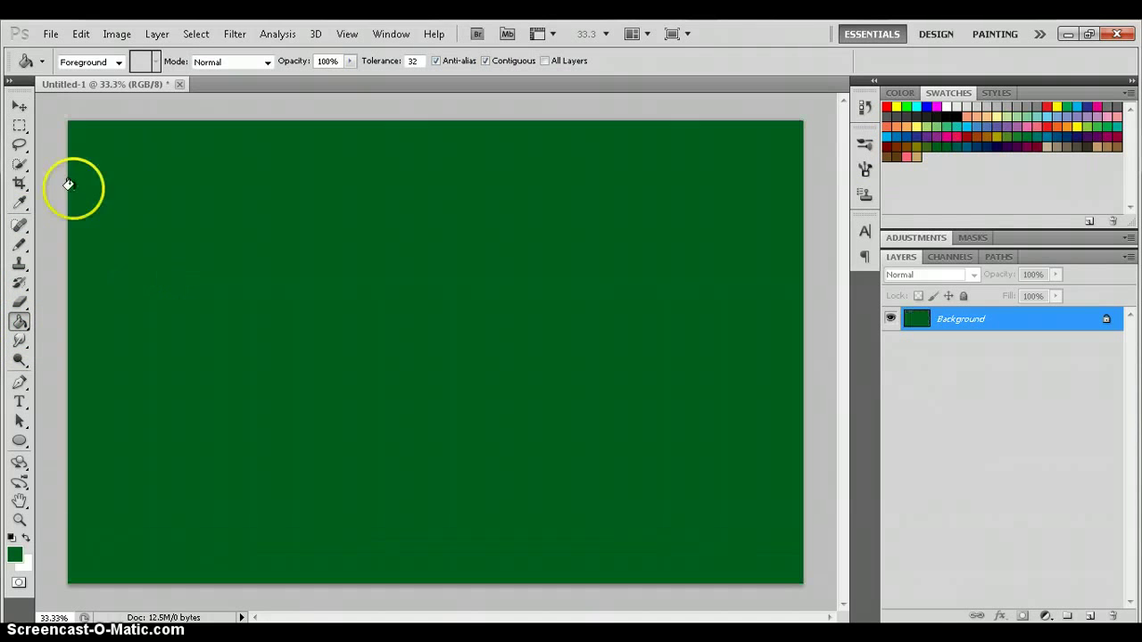
pyautogui.click(20, 106)
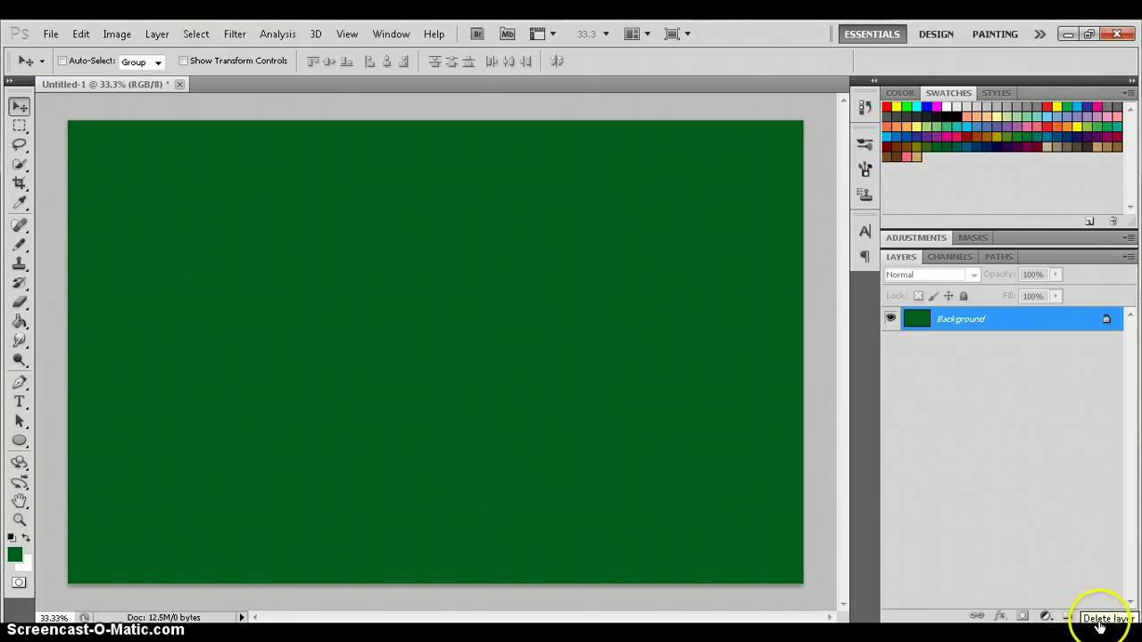
# Step: Add new empty layers above the background and make Layer 1 active
pyautogui.click(1089, 617)
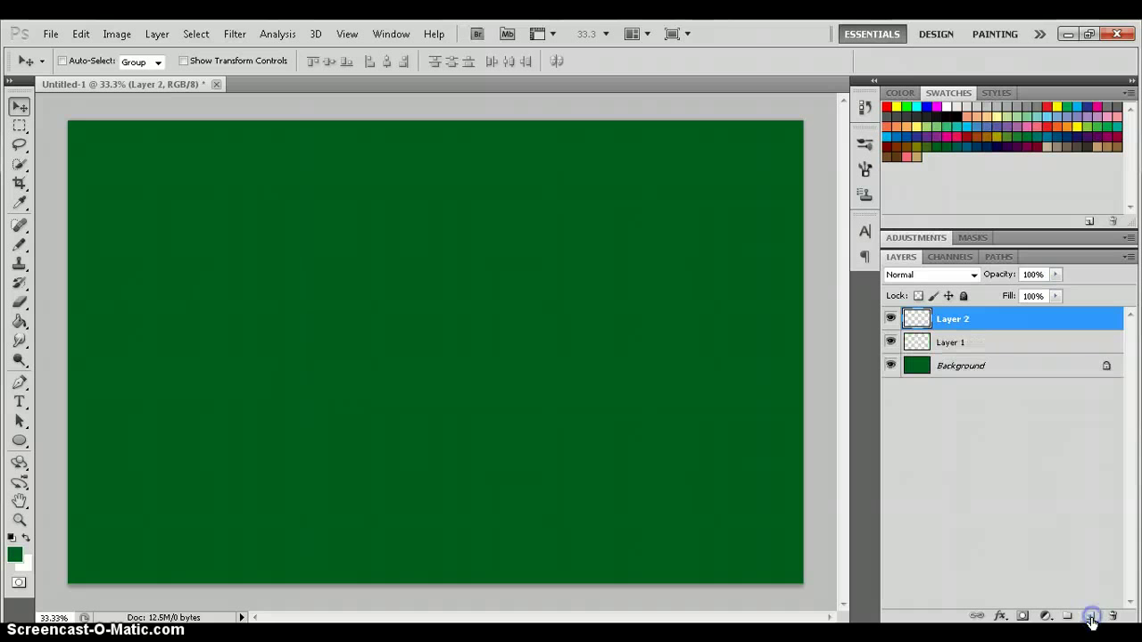
pyautogui.click(1089, 617)
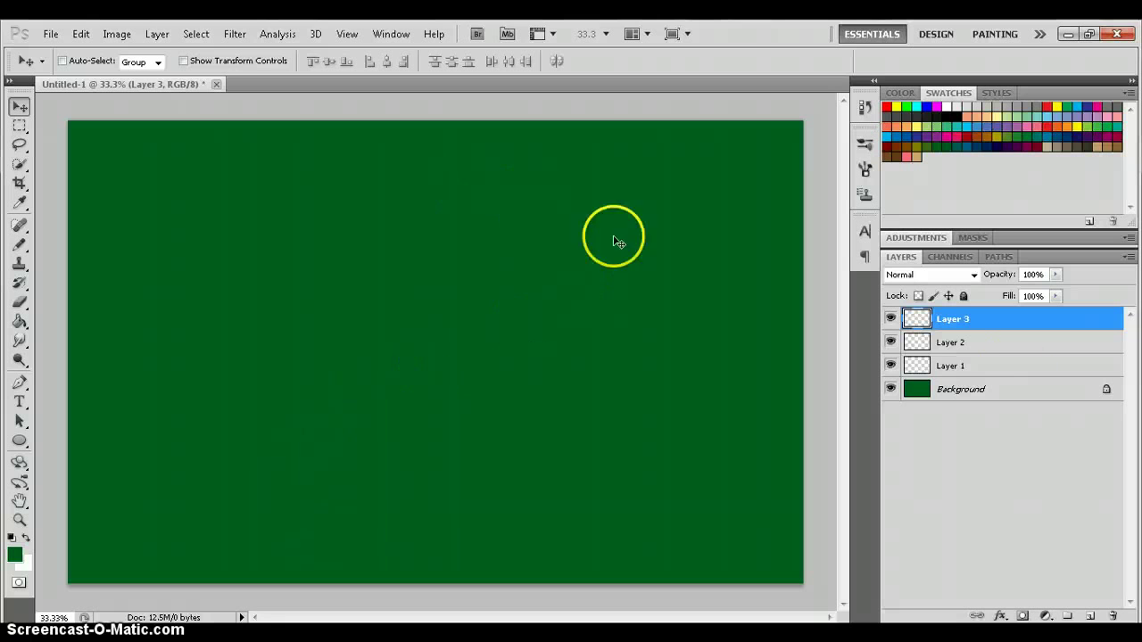
pyautogui.click(945, 369)
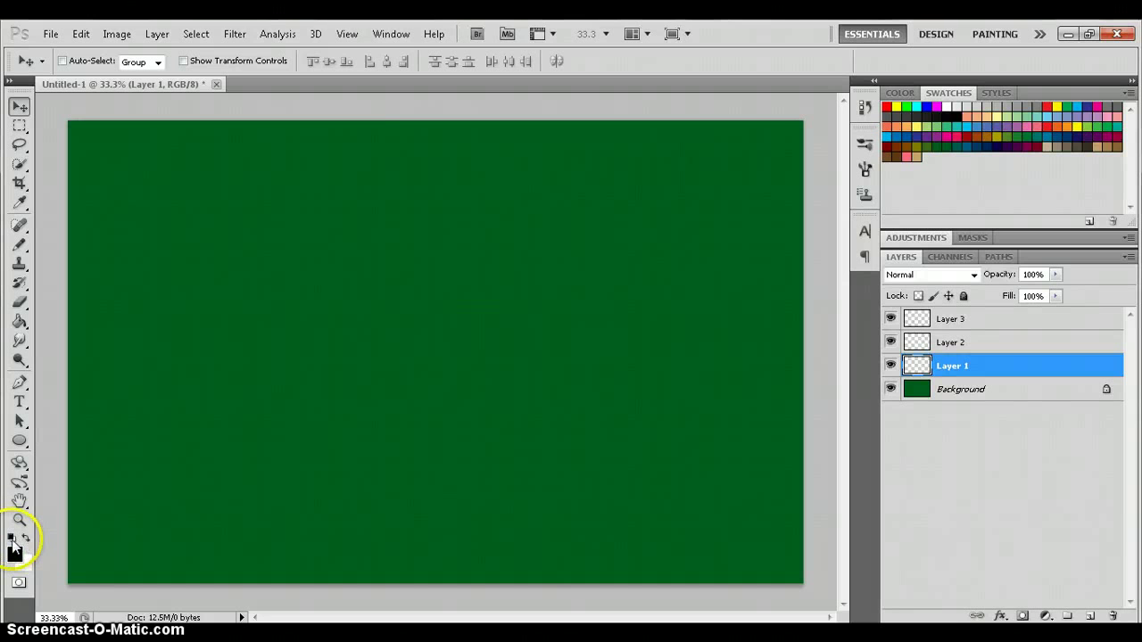
# Step: Render clouds on Layer 1, harden them with Levels 116/1.00/118, then hide the layer
pyautogui.click(236, 36)
pyautogui.moveTo(268, 266)
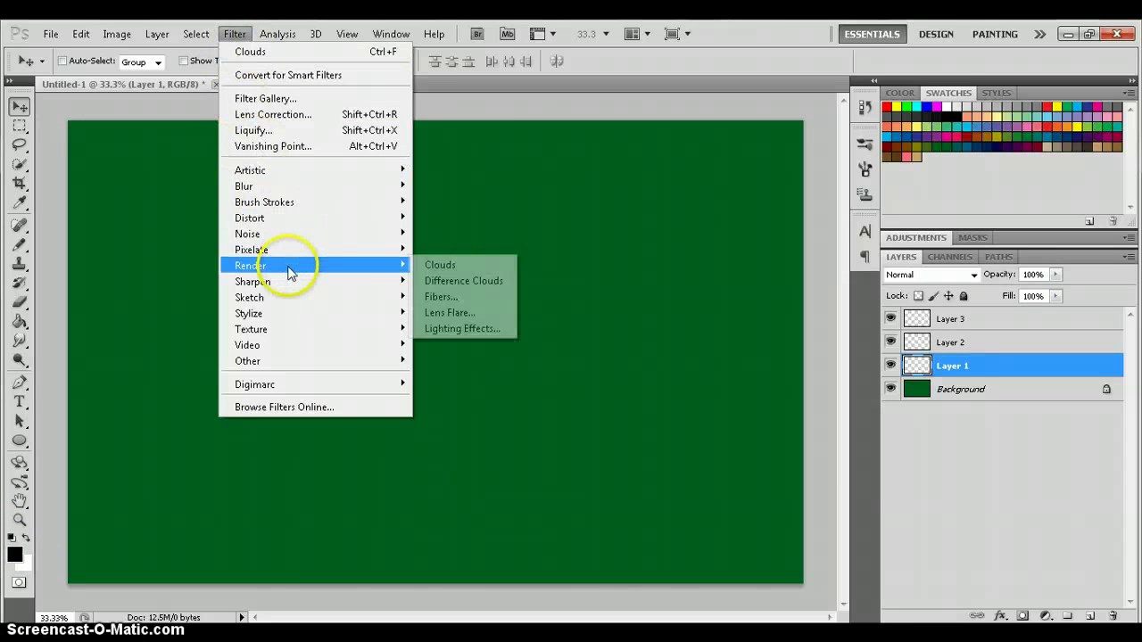
pyautogui.click(434, 264)
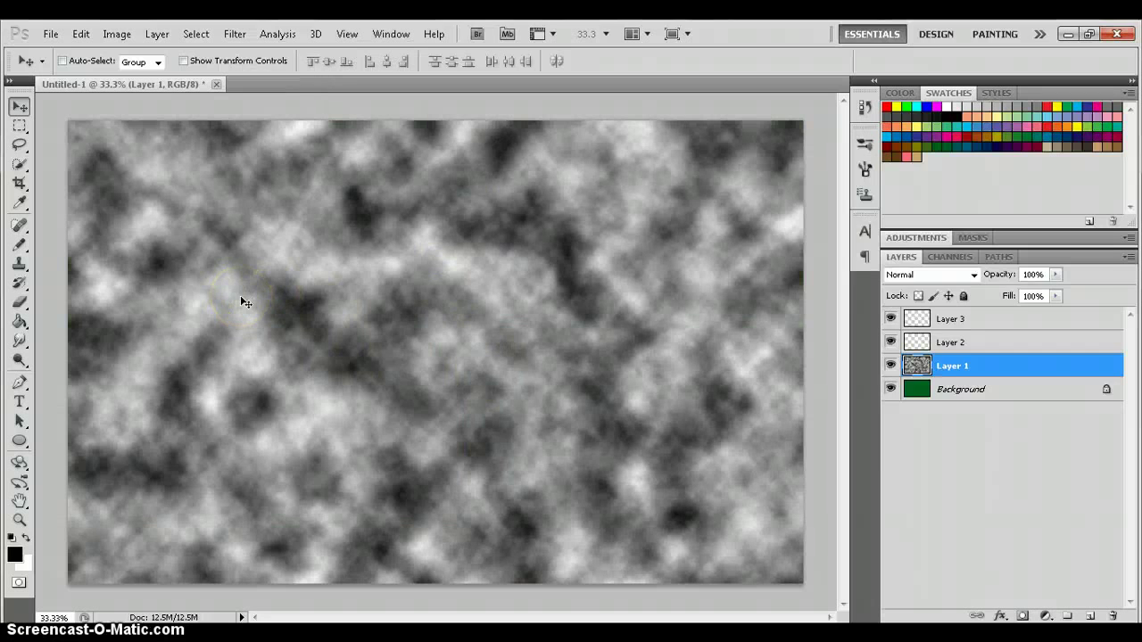
pyautogui.hotkey('ctrl', 'l')
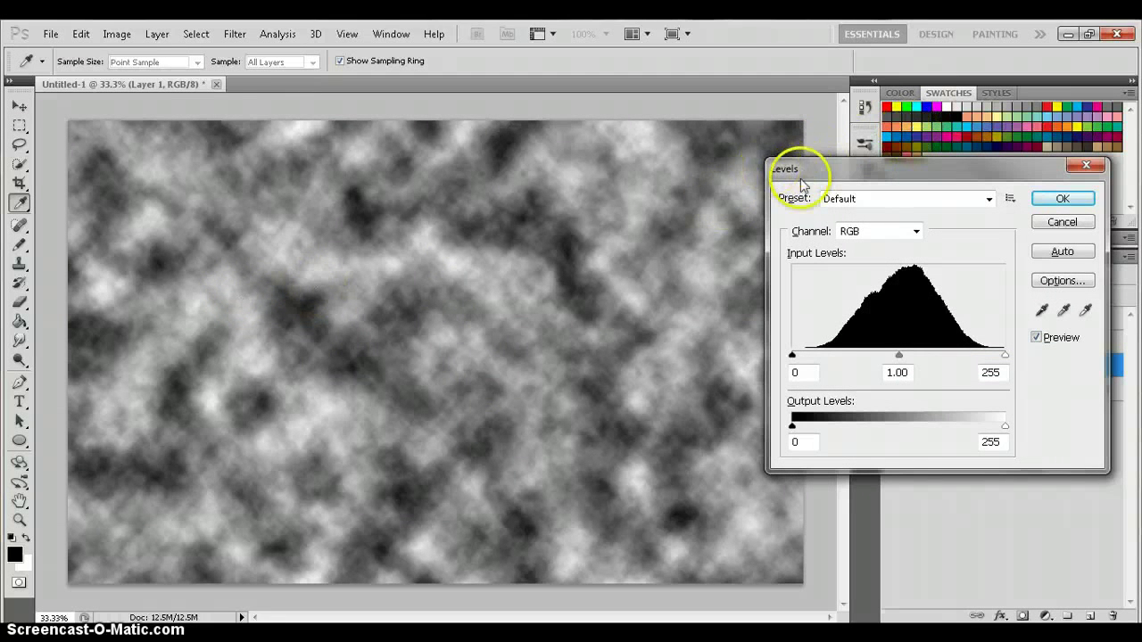
pyautogui.moveTo(809, 164); pyautogui.dragTo(762, 150)
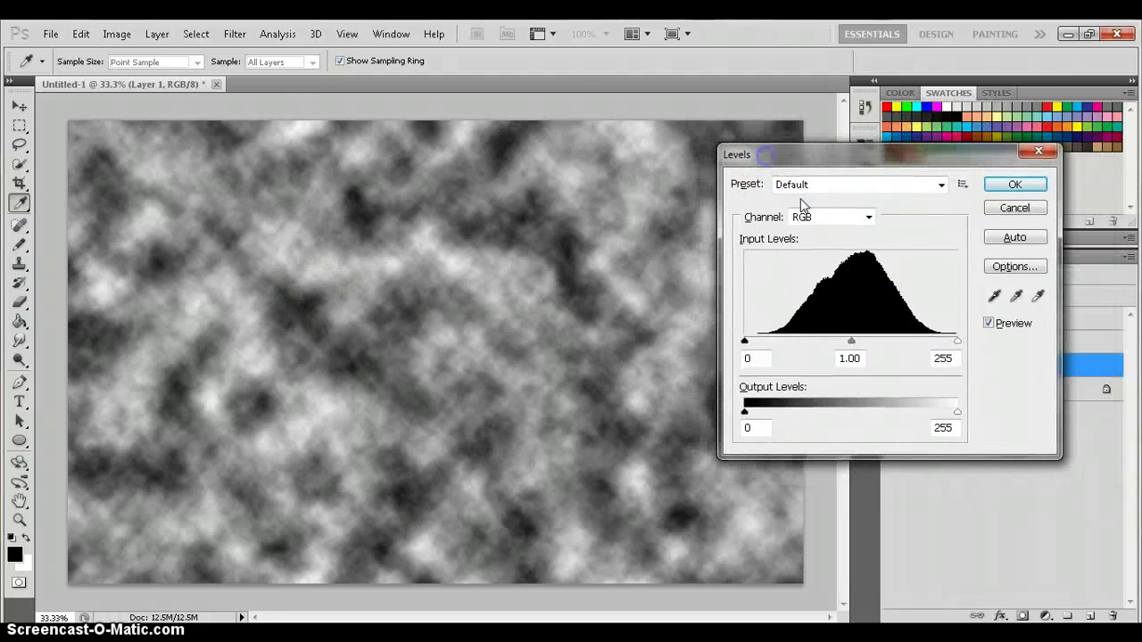
pyautogui.moveTo(957, 340); pyautogui.dragTo(846, 342)
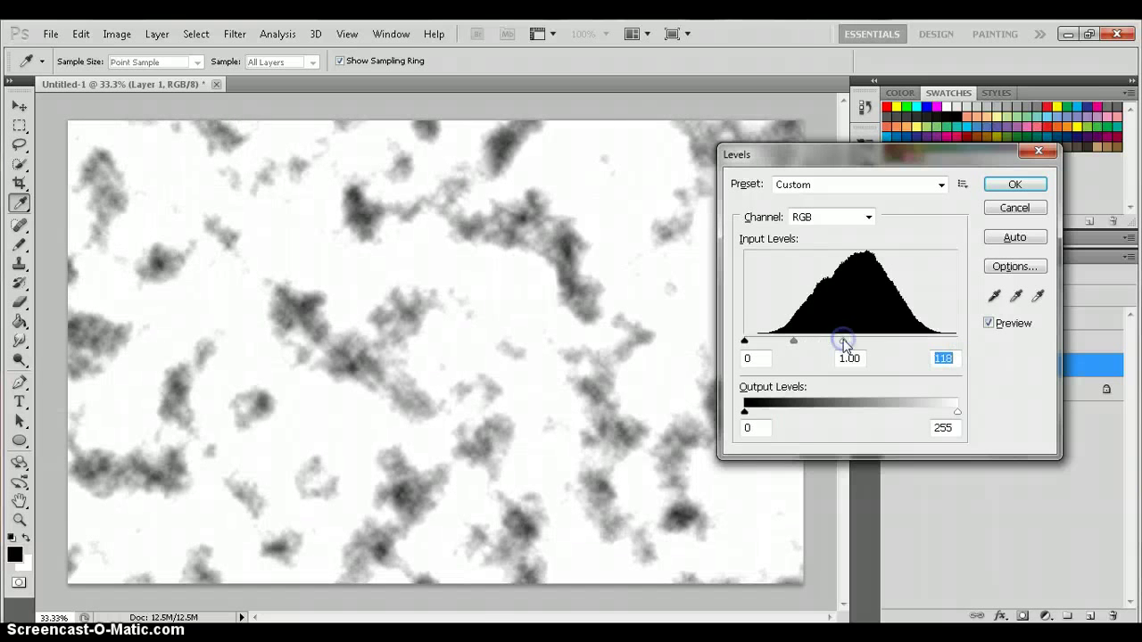
pyautogui.moveTo(746, 343); pyautogui.dragTo(845, 343)
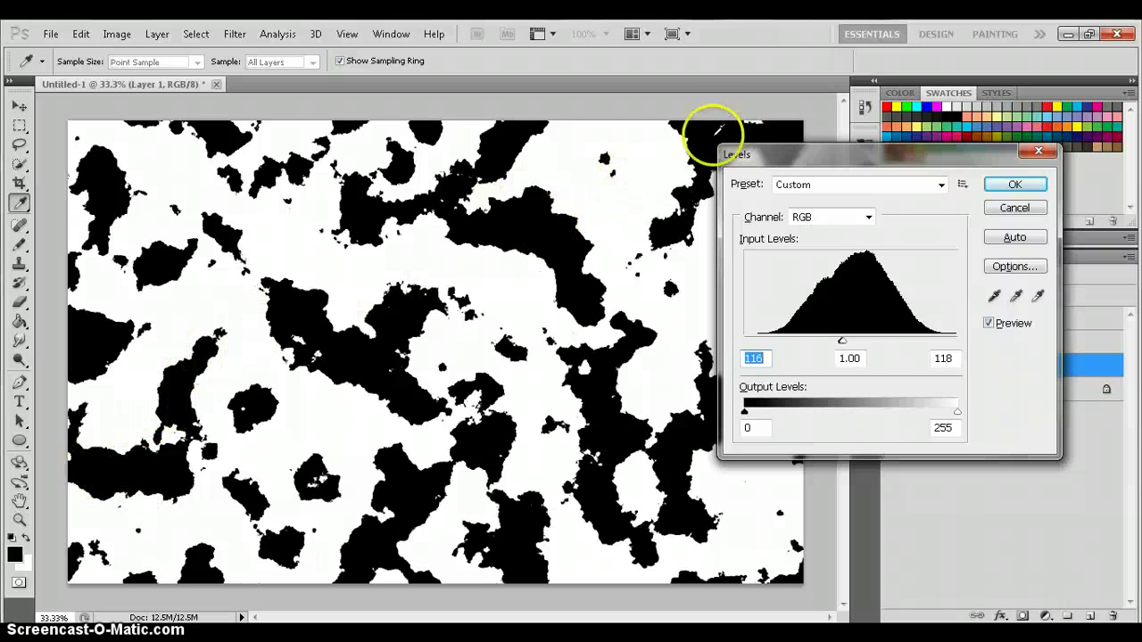
pyautogui.click(1014, 183)
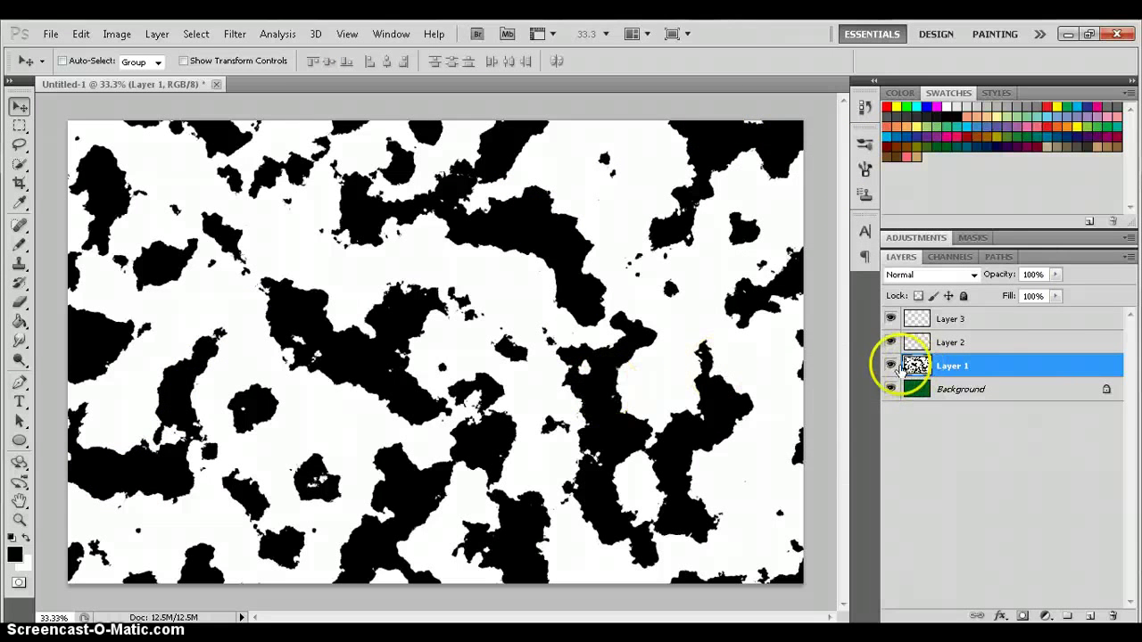
pyautogui.click(890, 366)
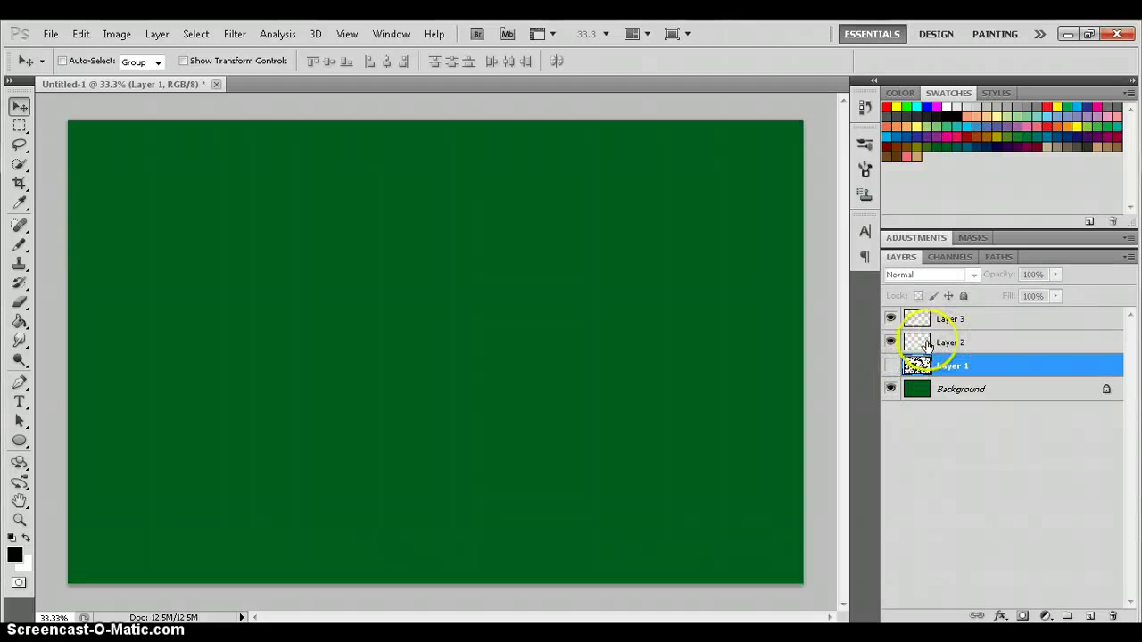
# Step: Select Layer 2 and fill it with rendered grey clouds
pyautogui.click(941, 346)
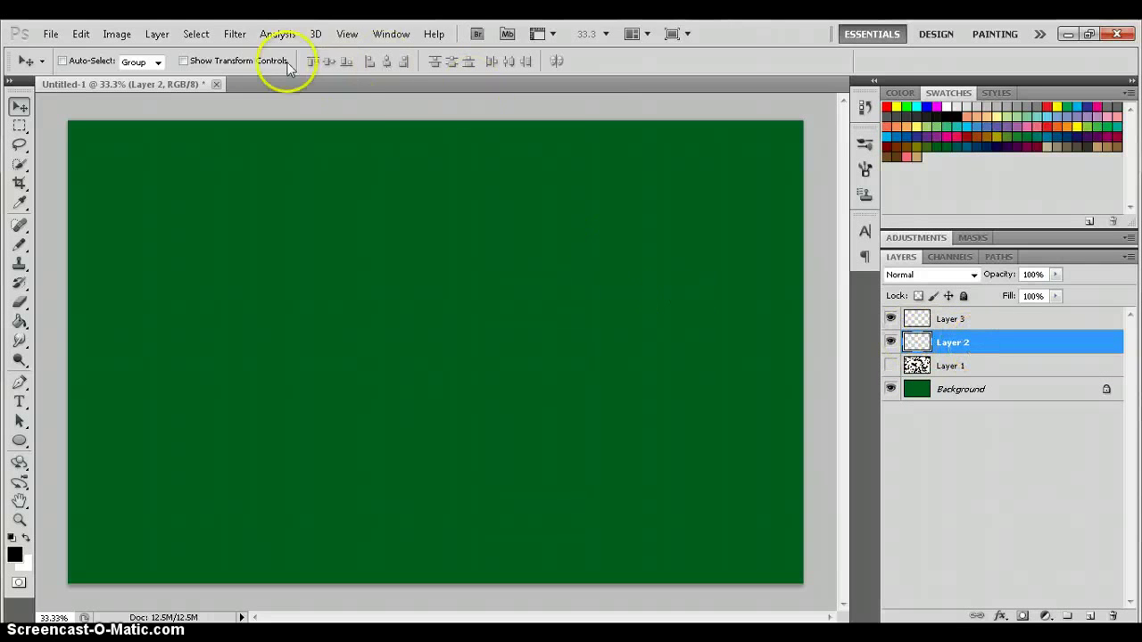
pyautogui.click(235, 34)
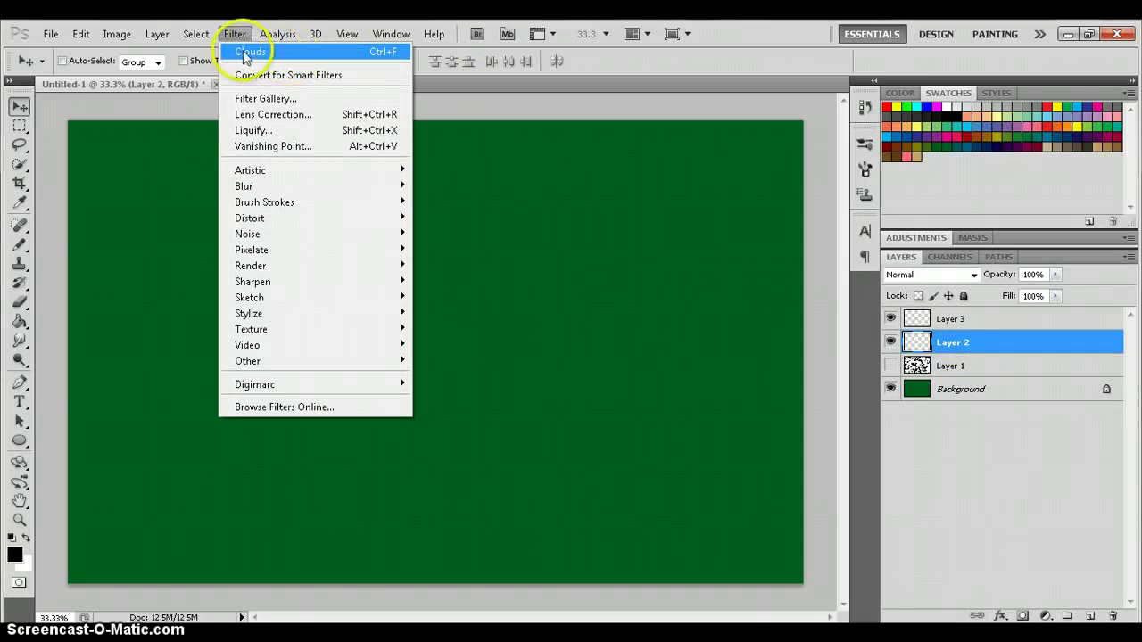
pyautogui.click(301, 51)
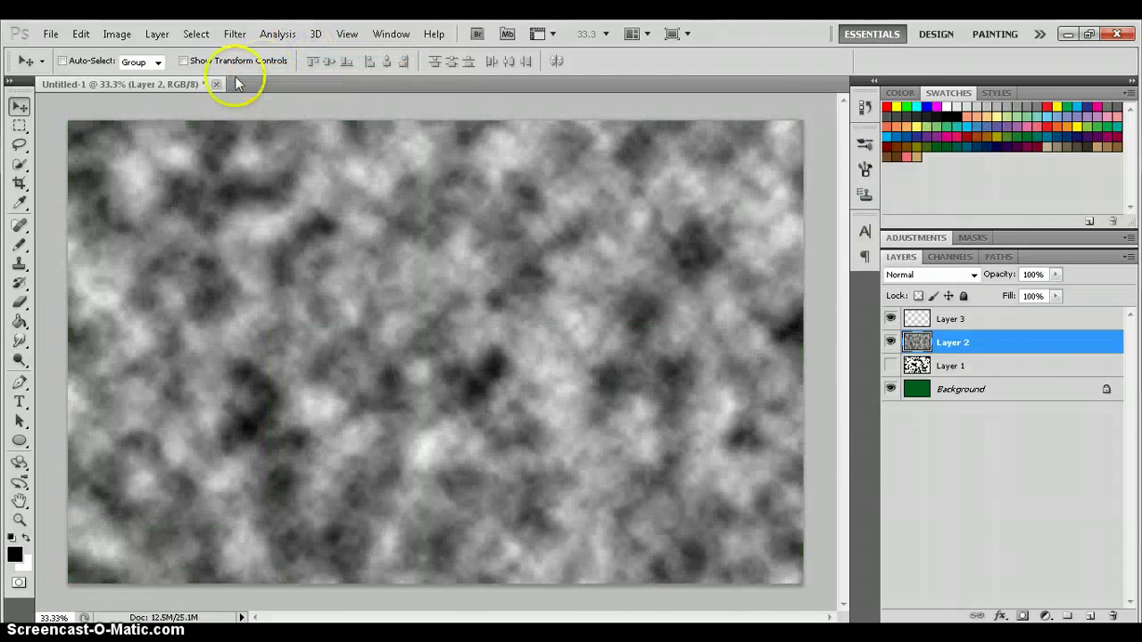
# Step: Apply Levels 100/1.00/102 to form sharp black blobs, then hide Layer 2
pyautogui.hotkey('ctrl', 'l')
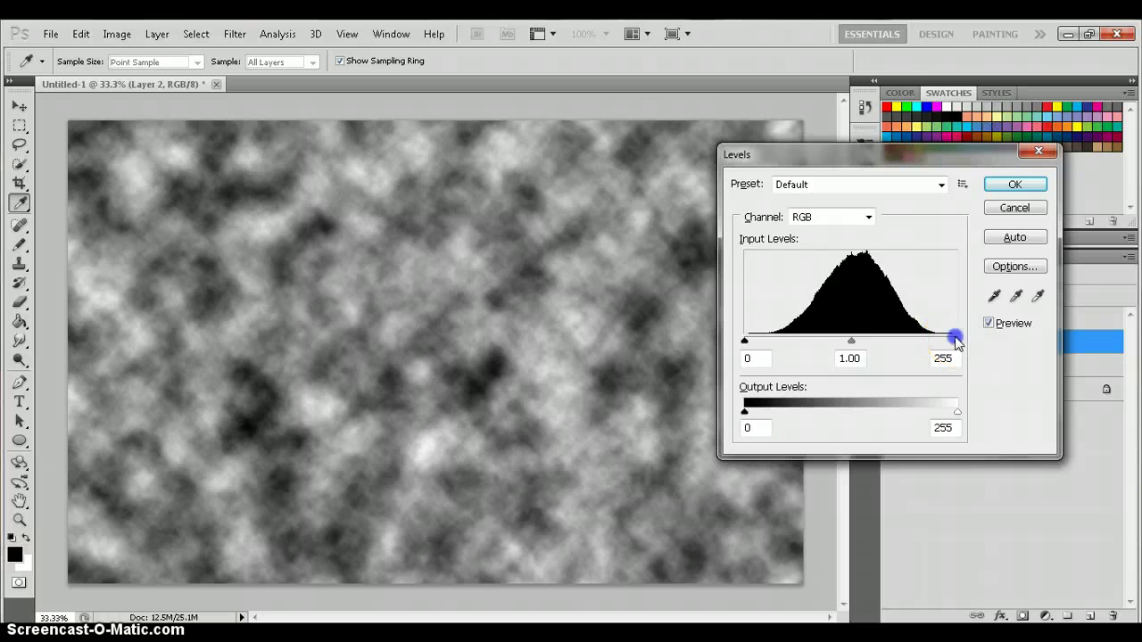
pyautogui.moveTo(936, 343); pyautogui.dragTo(815, 343)
pyautogui.moveTo(744, 341); pyautogui.dragTo(829, 347)
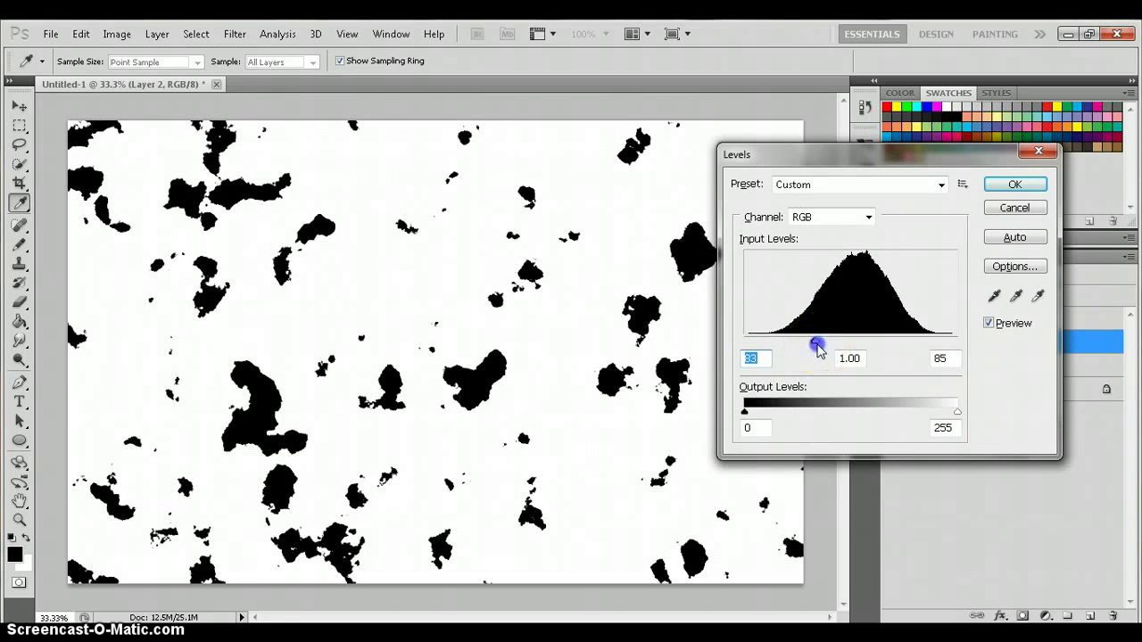
pyautogui.moveTo(818, 346); pyautogui.dragTo(836, 343)
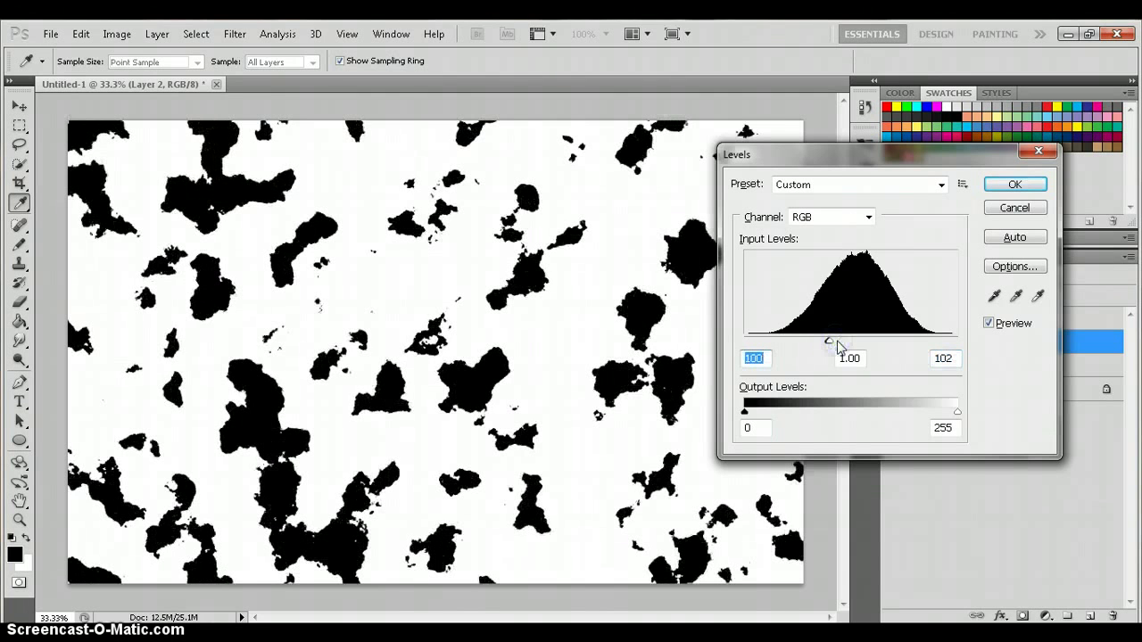
pyautogui.click(1000, 188)
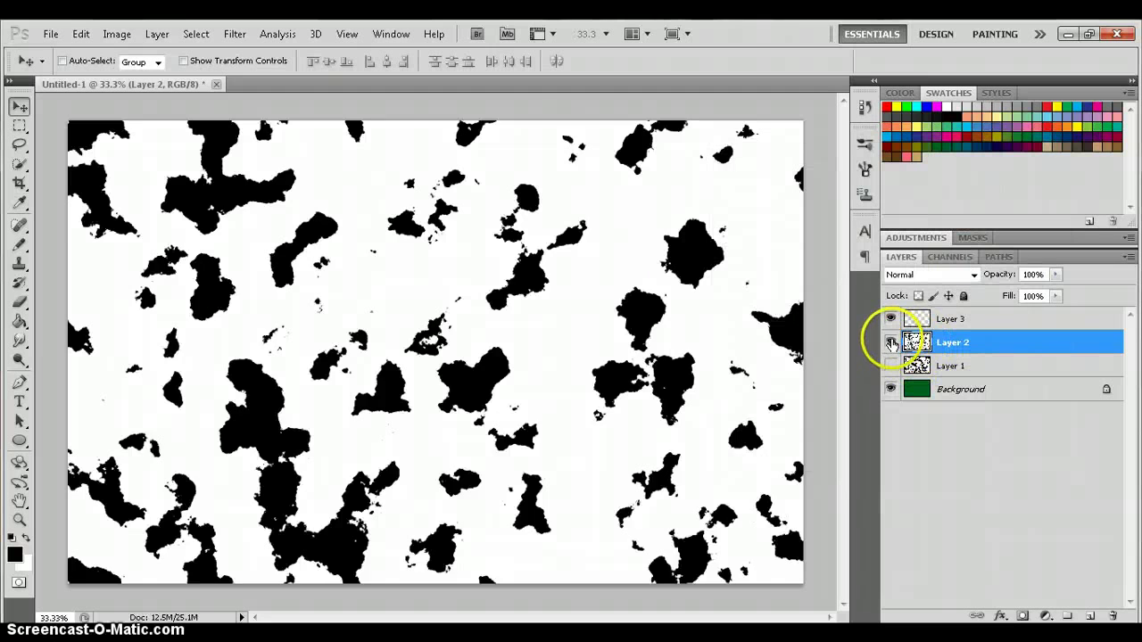
pyautogui.click(891, 344)
# Step: Select Layer 3 and fill it with rendered grey clouds
pyautogui.click(946, 321)
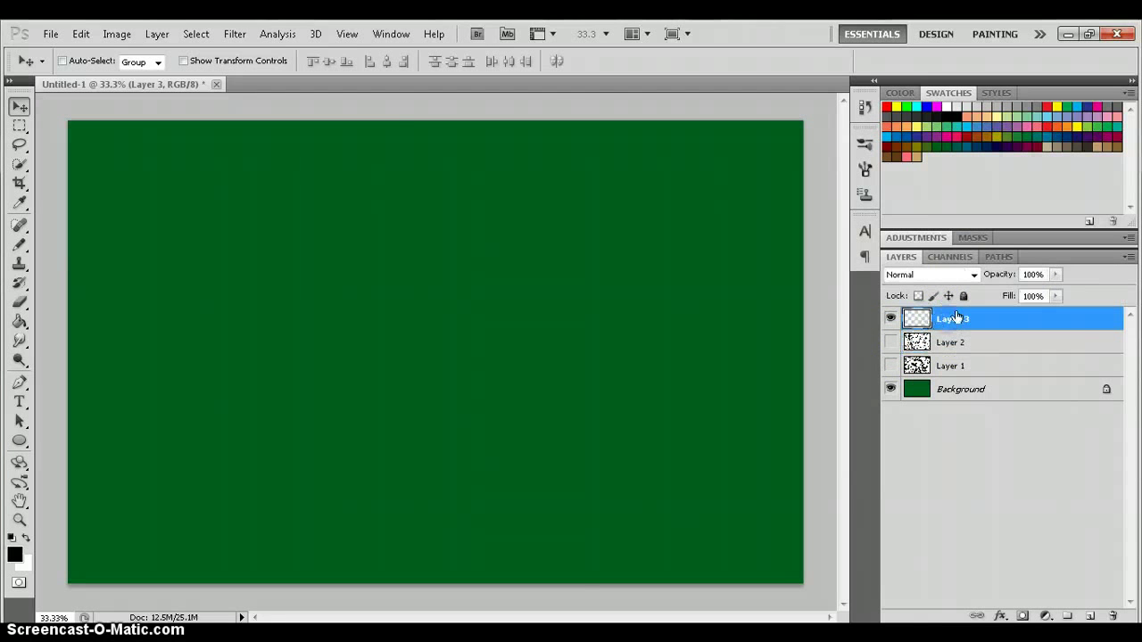
pyautogui.click(239, 36)
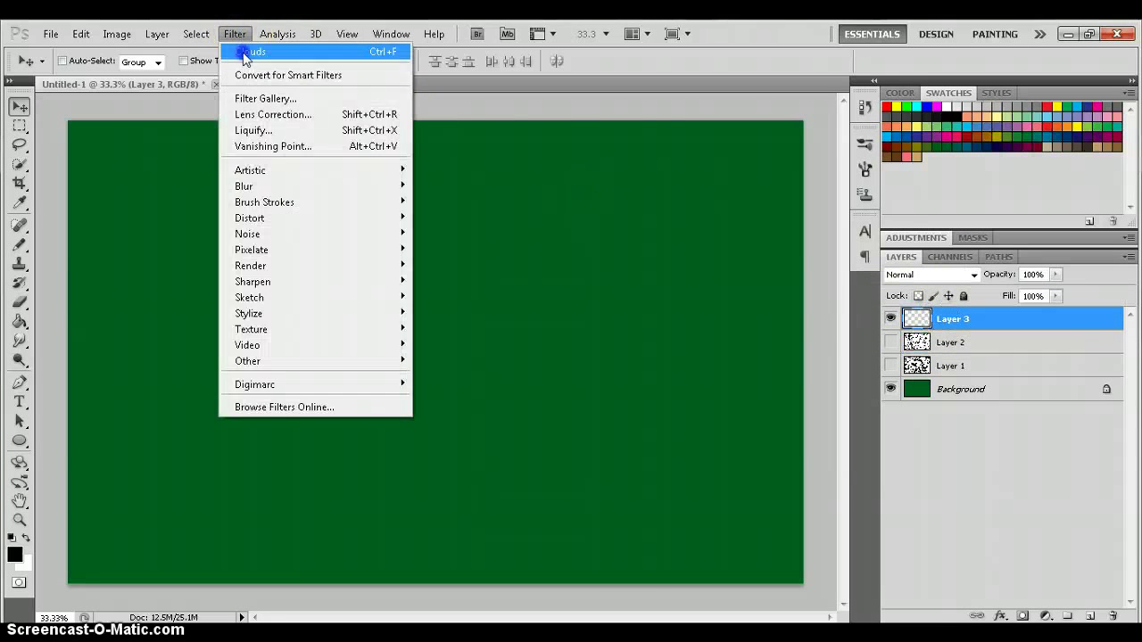
pyautogui.click(245, 53)
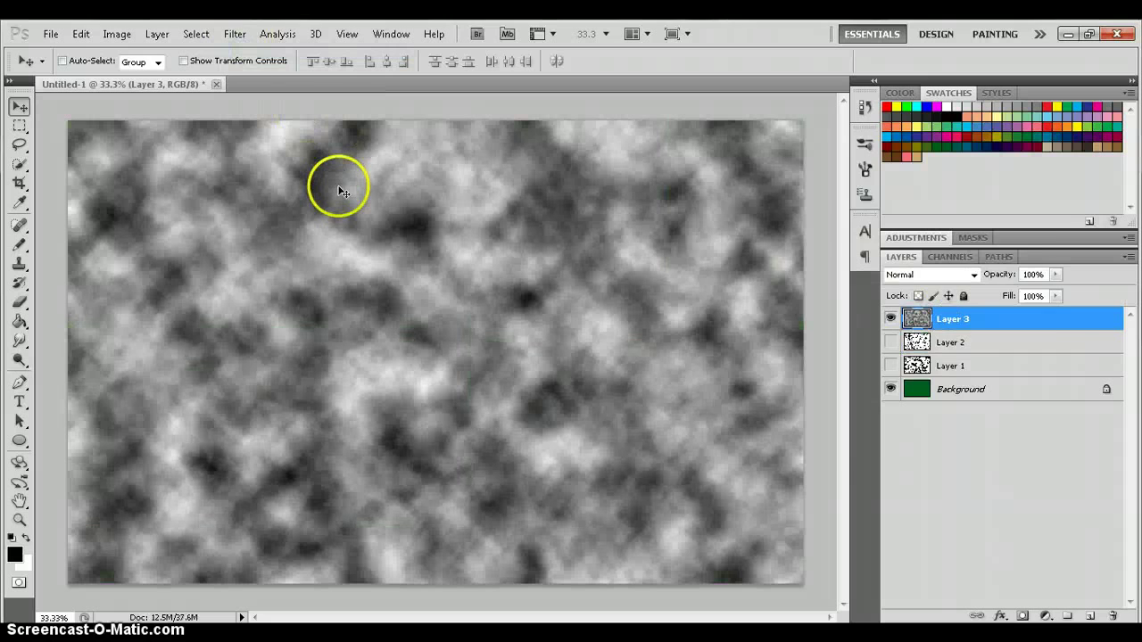
# Step: Harden Layer 3's clouds with Levels 102/1.00/104, then hide the layer
pyautogui.hotkey('ctrl', 'l')
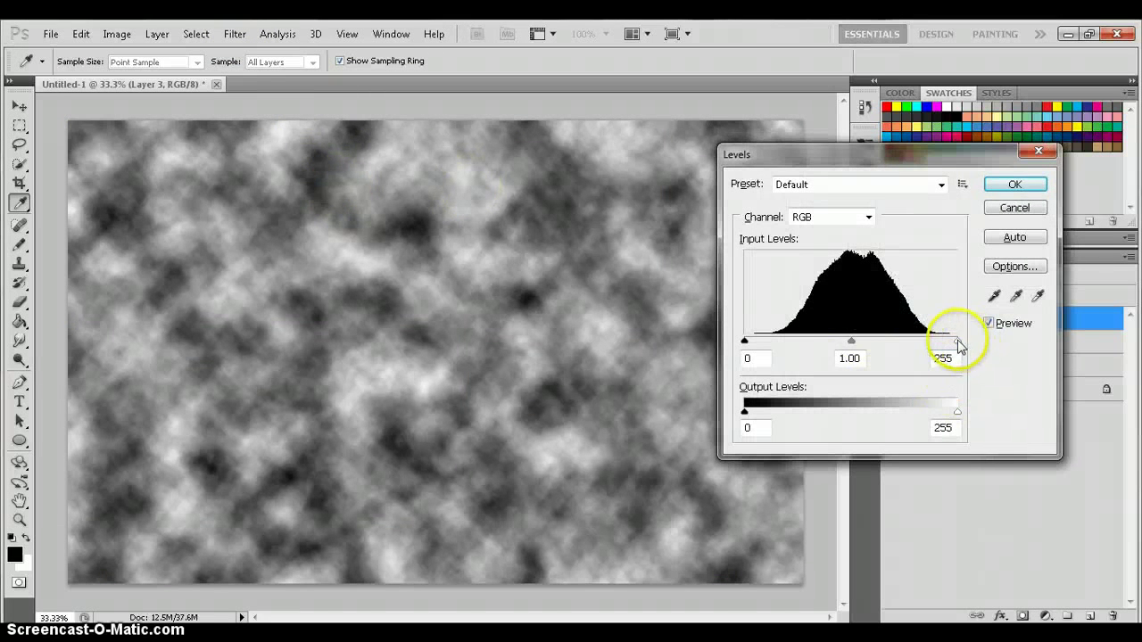
pyautogui.moveTo(957, 342); pyautogui.dragTo(850, 341)
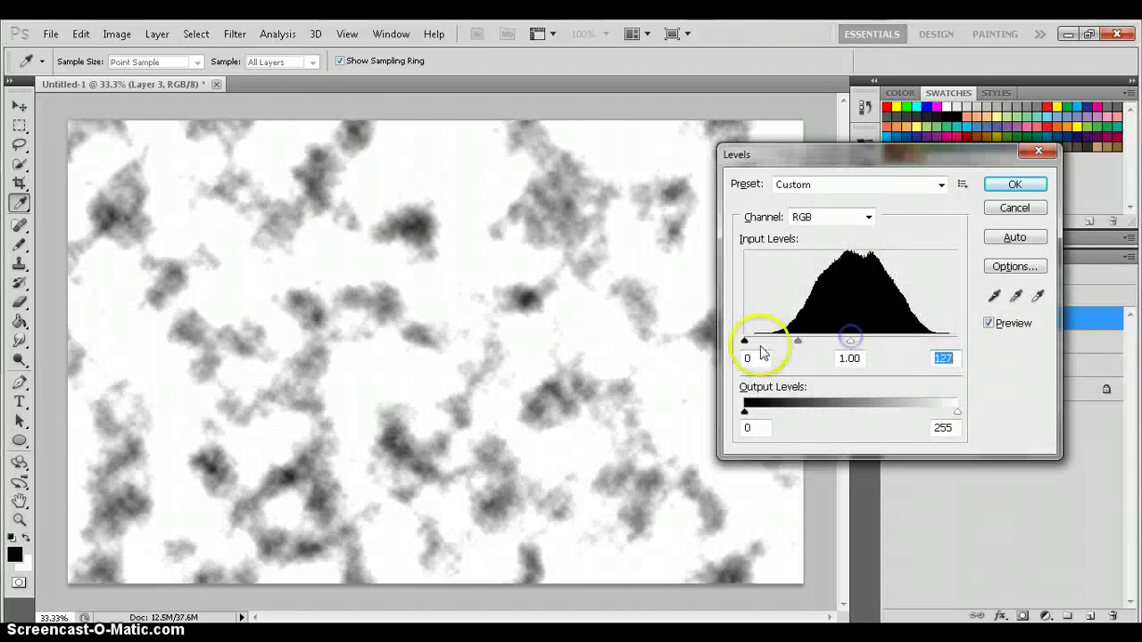
pyautogui.moveTo(744, 341)
pyautogui.mouseDown()
pyautogui.moveTo(848, 342)
pyautogui.moveTo(822, 344)
pyautogui.mouseUp()
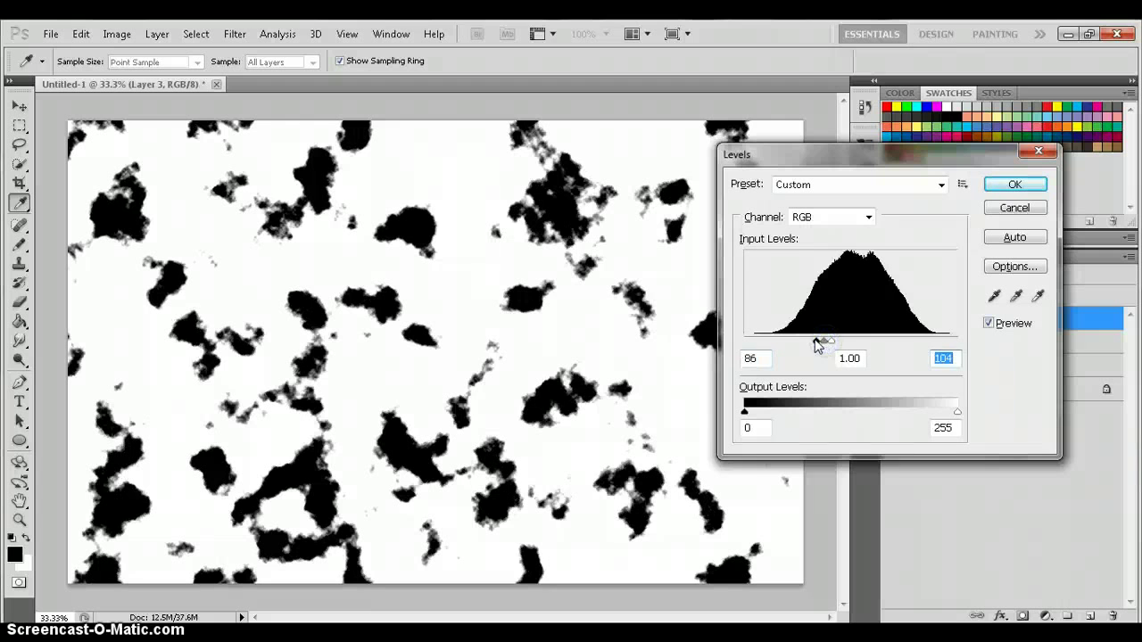
pyautogui.click(833, 342)
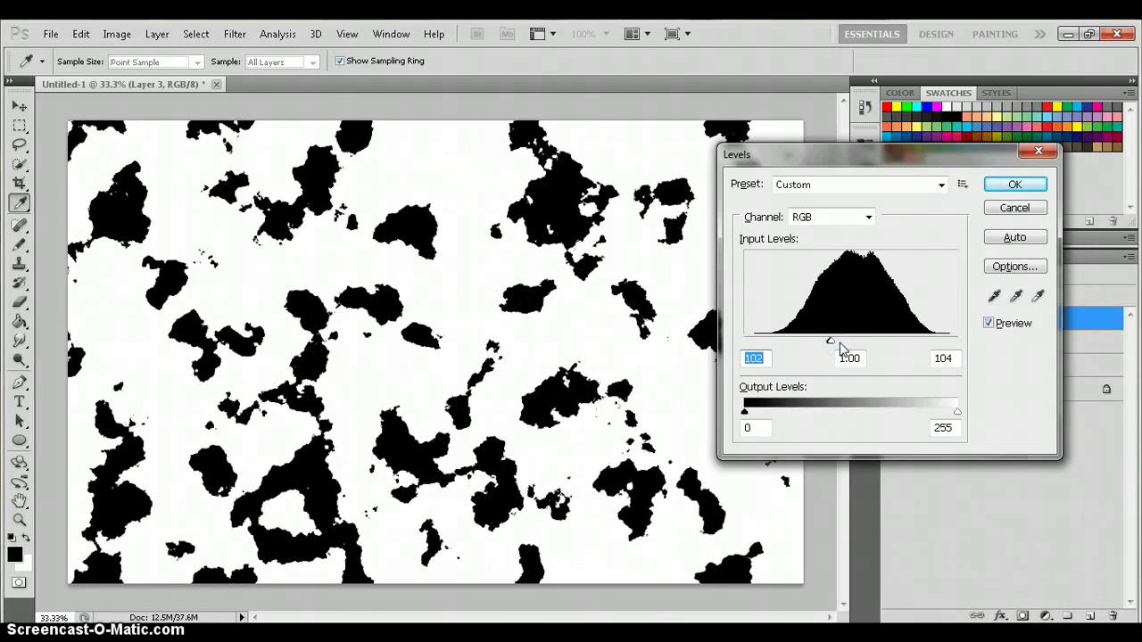
pyautogui.click(1015, 184)
pyautogui.press('v')
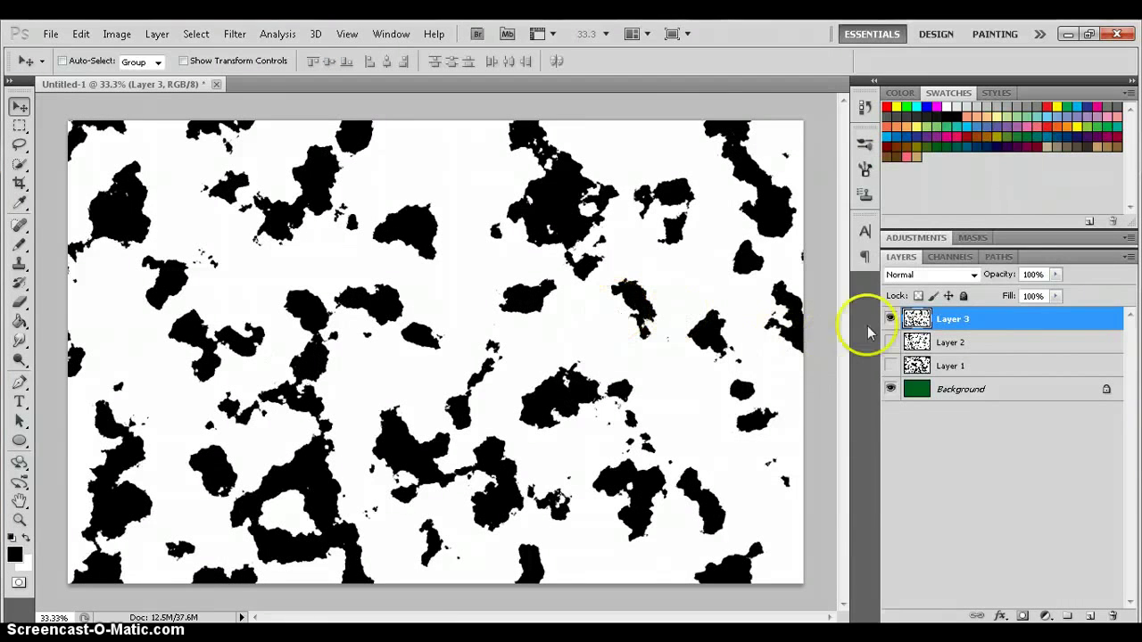
pyautogui.click(891, 319)
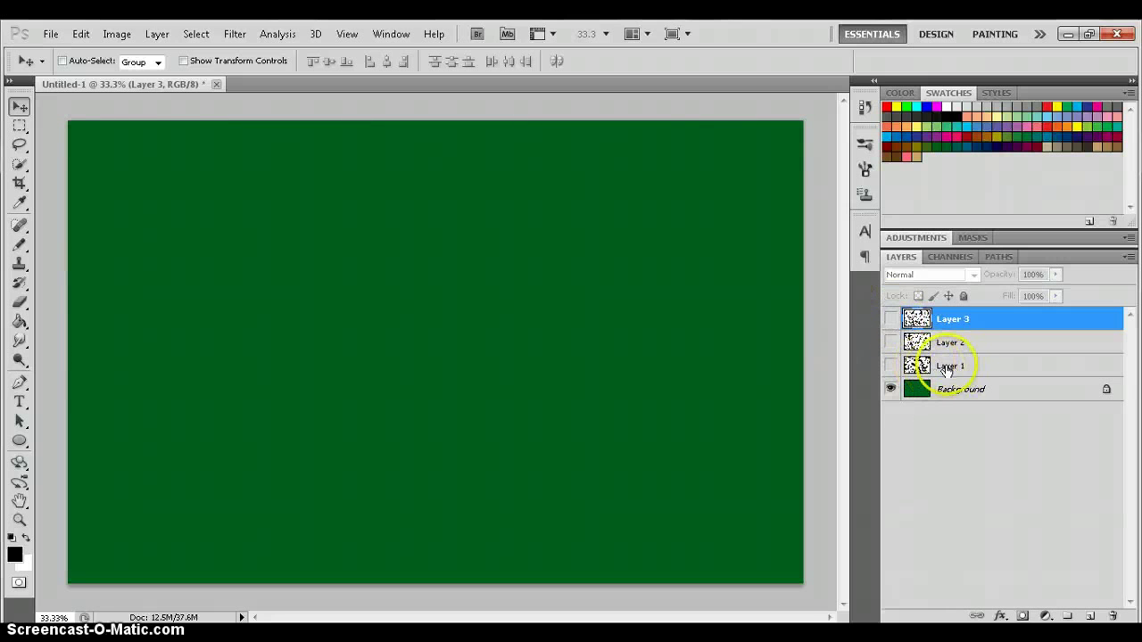
pyautogui.click(951, 367)
# Step: Show Layer 1 and select its white areas via Color Range at Fuzziness 200
pyautogui.click(891, 366)
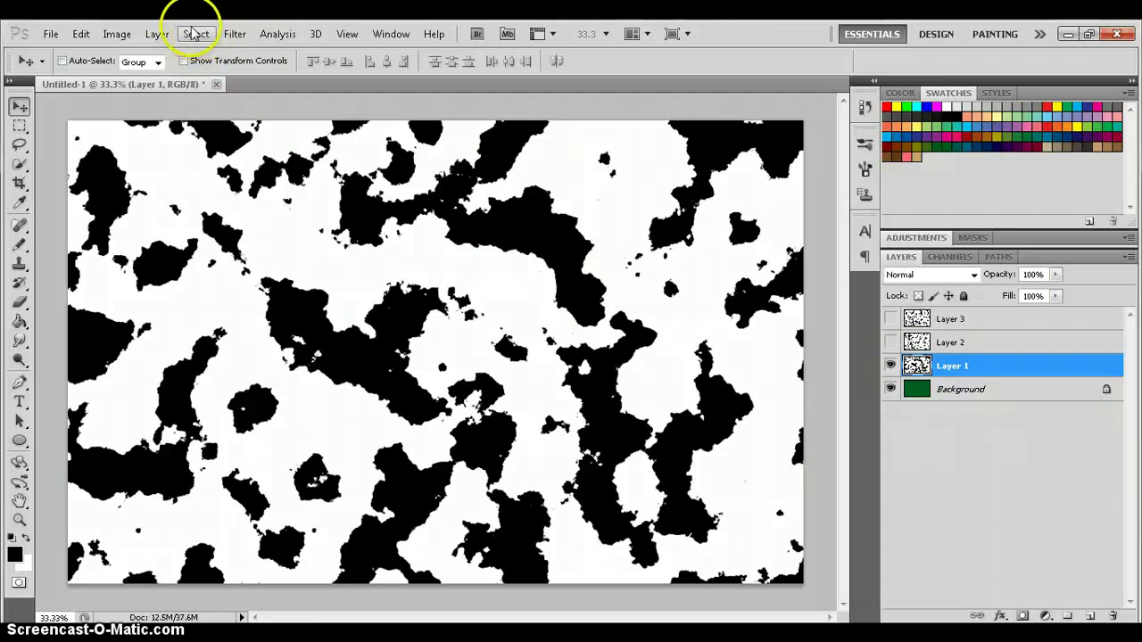
pyautogui.click(195, 35)
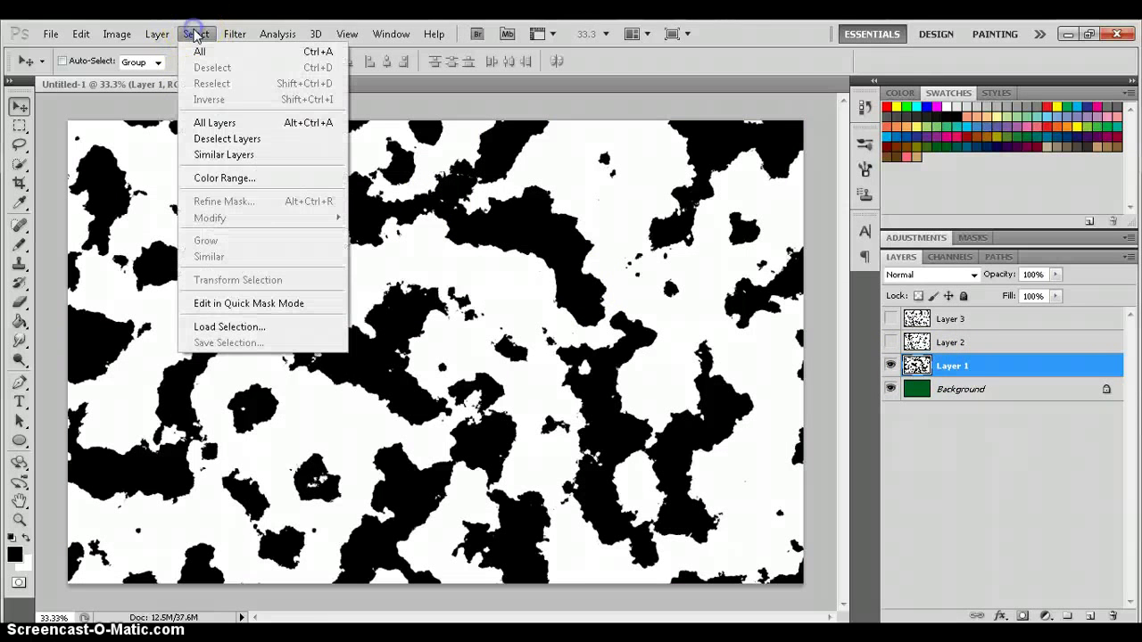
pyautogui.click(223, 178)
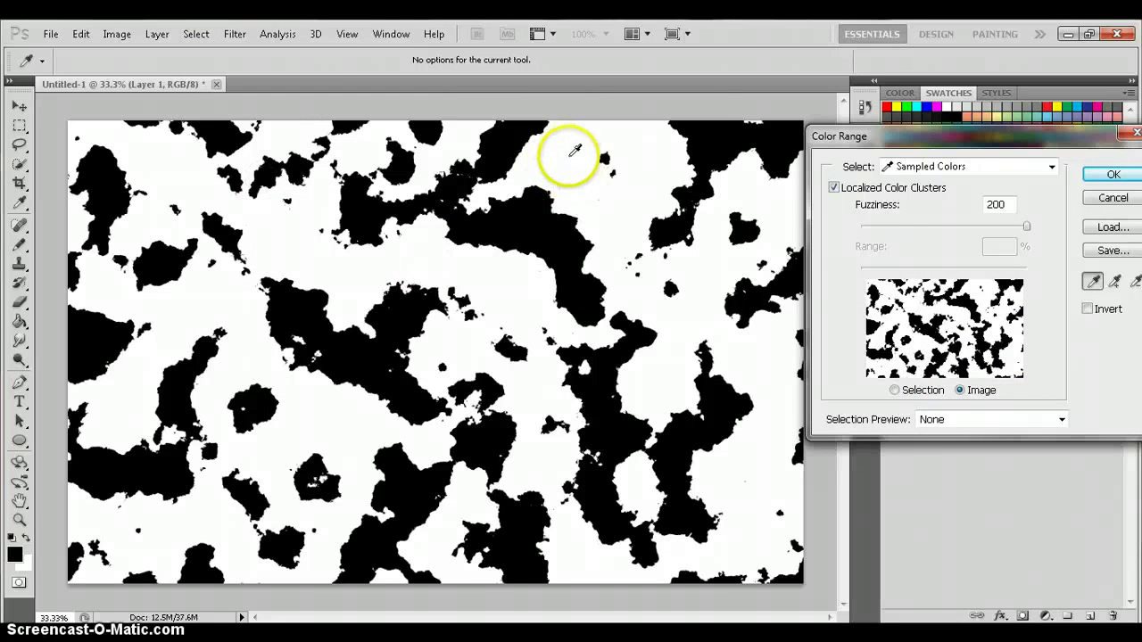
pyautogui.click(571, 155)
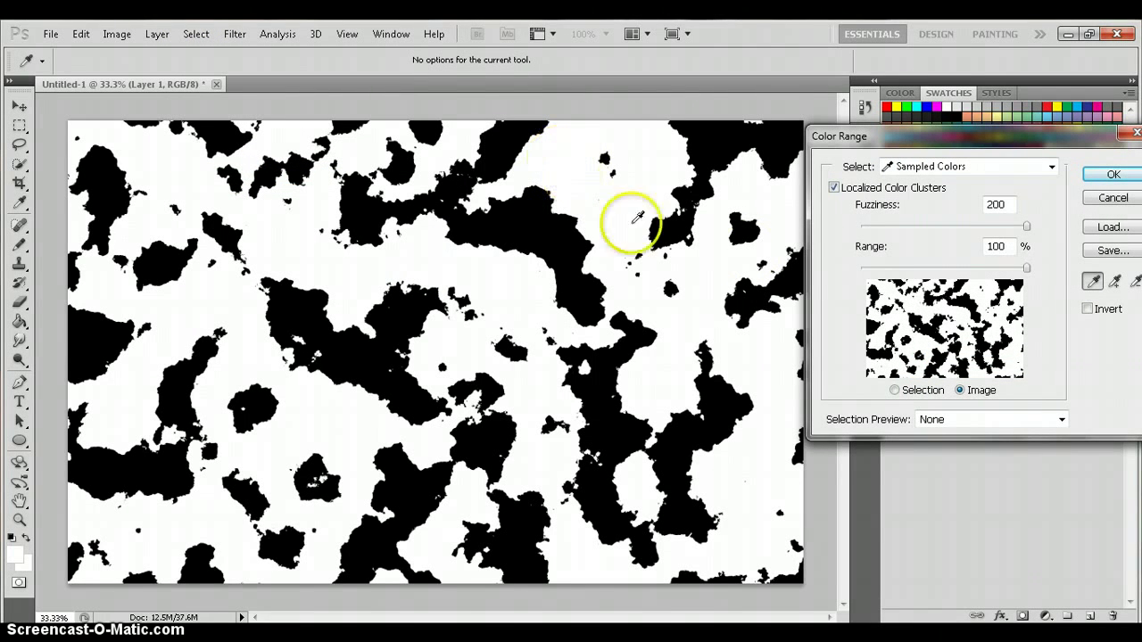
pyautogui.click(995, 205)
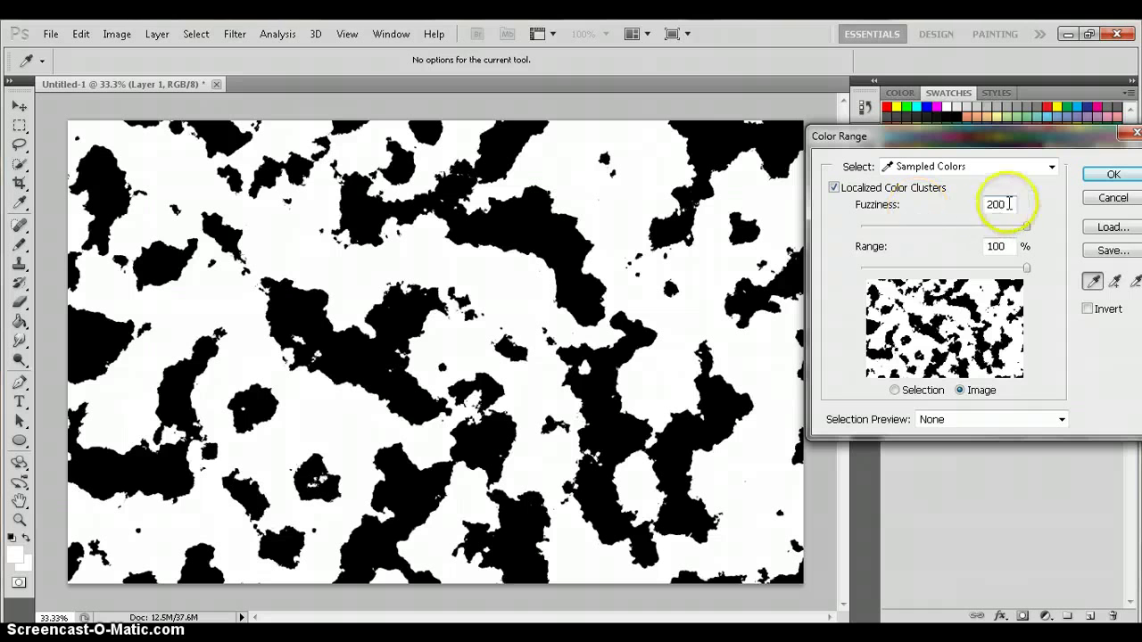
pyautogui.click(1110, 174)
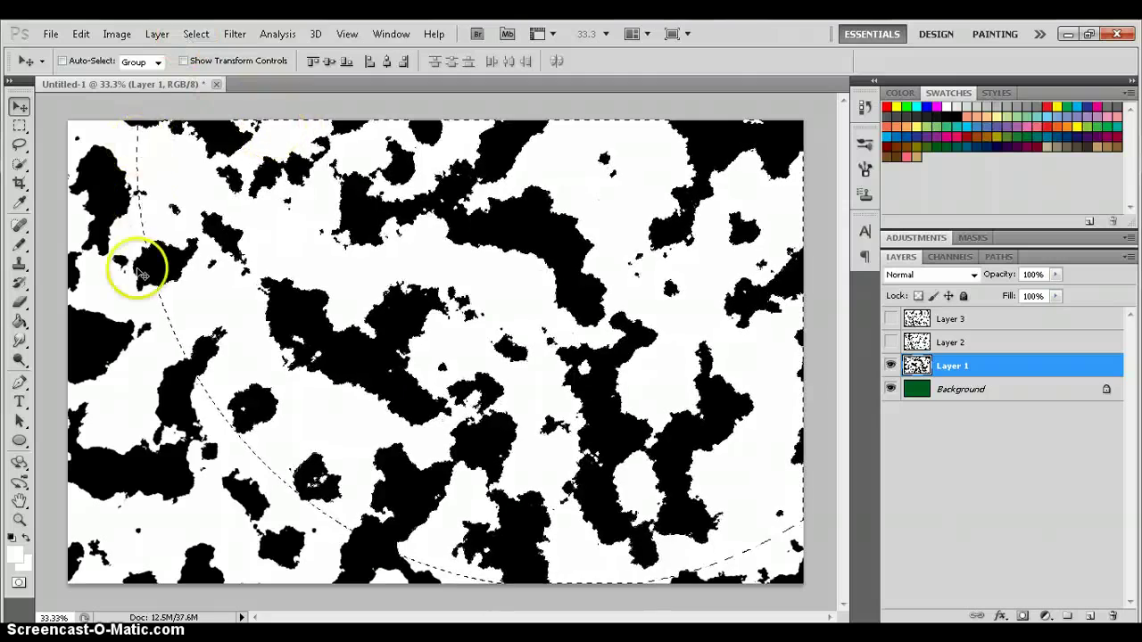
# Step: Smooth the Color Range selection with a 15-pixel sample radius, then hide Layer 1
pyautogui.click(207, 36)
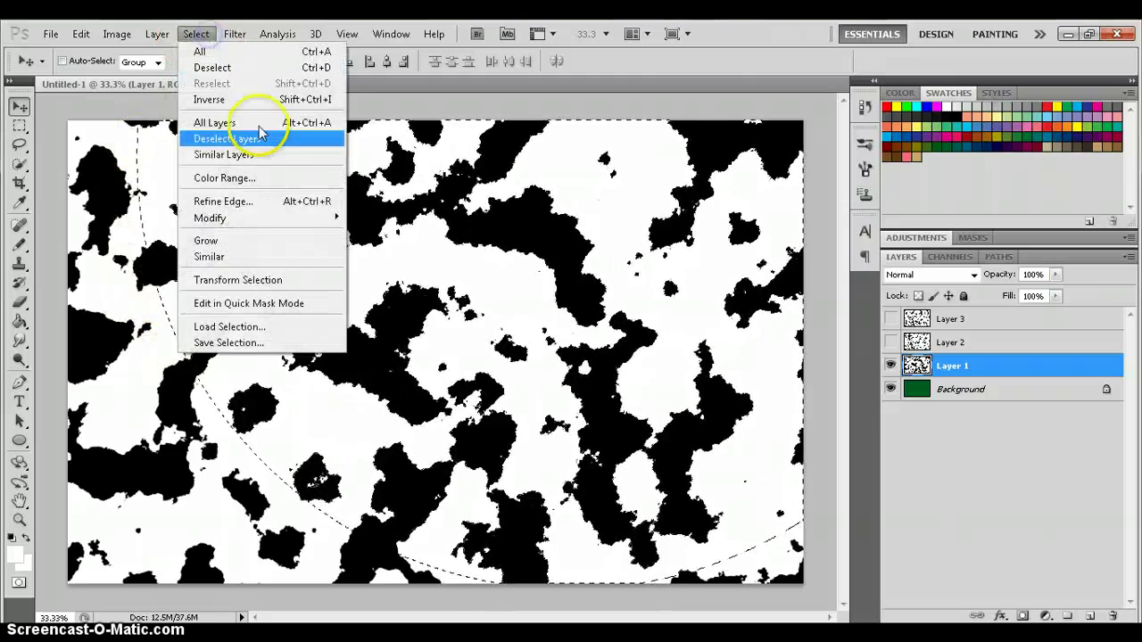
pyautogui.moveTo(211, 218)
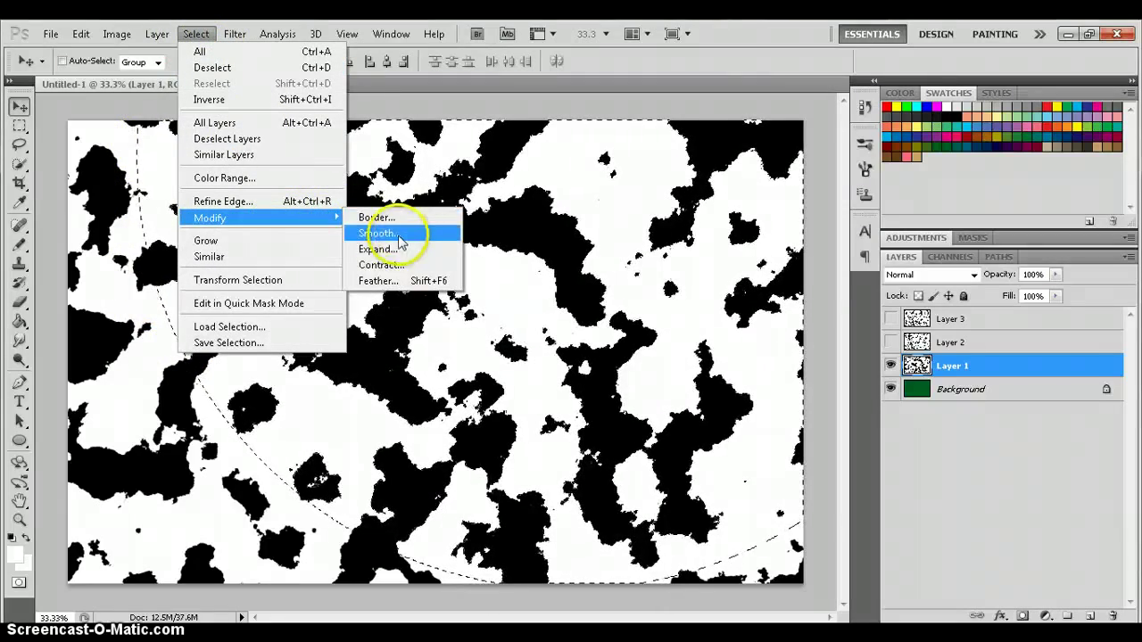
pyautogui.click(393, 233)
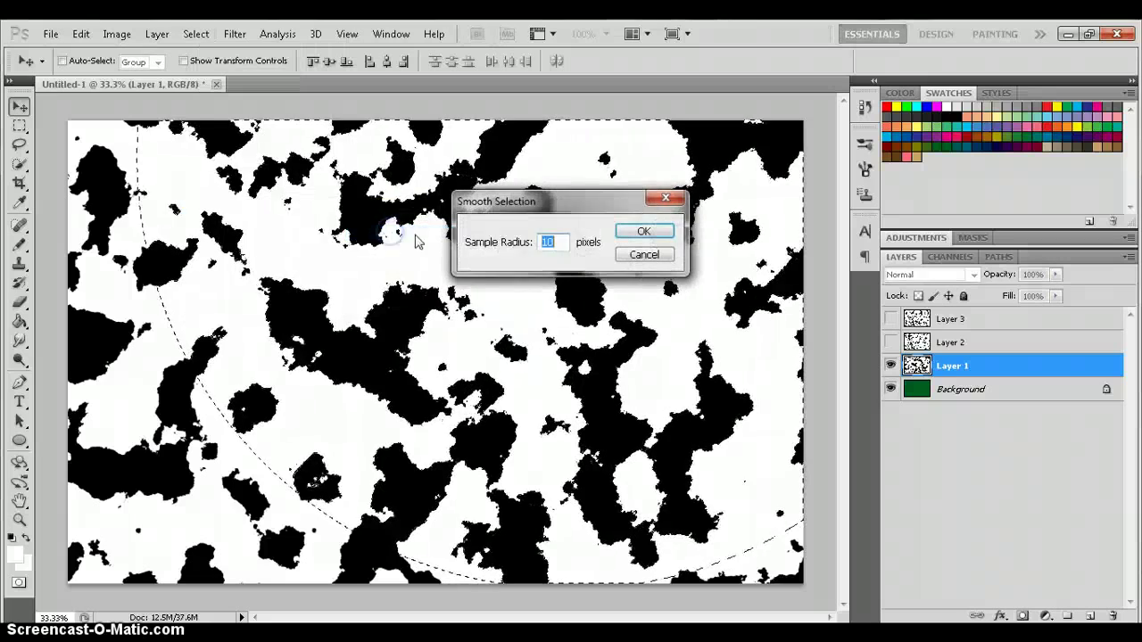
pyautogui.write('15')
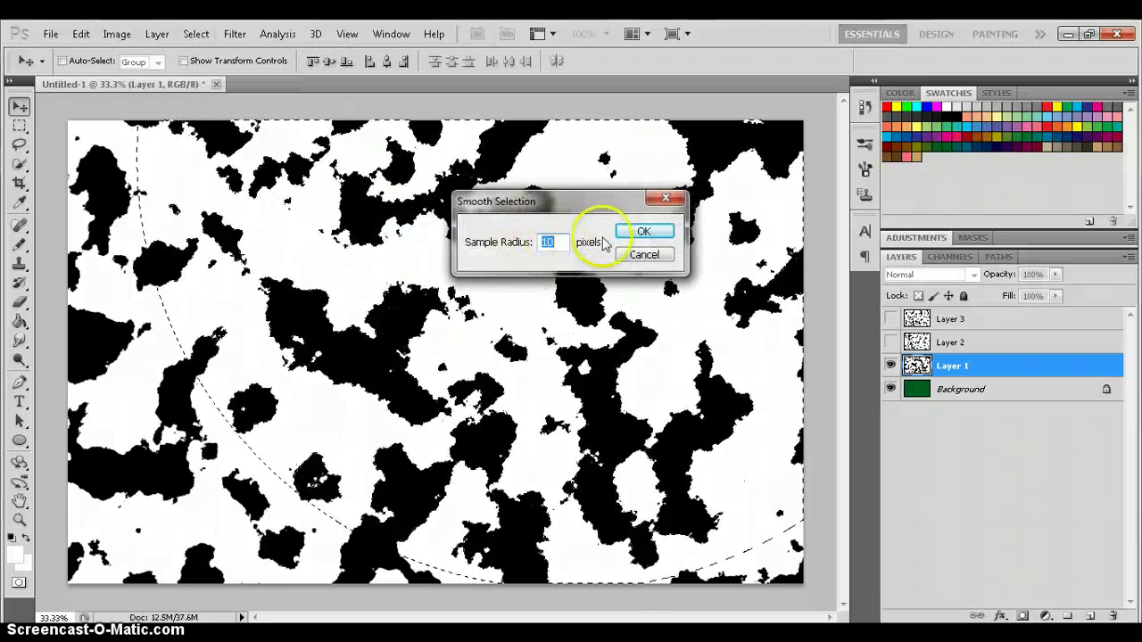
pyautogui.click(632, 234)
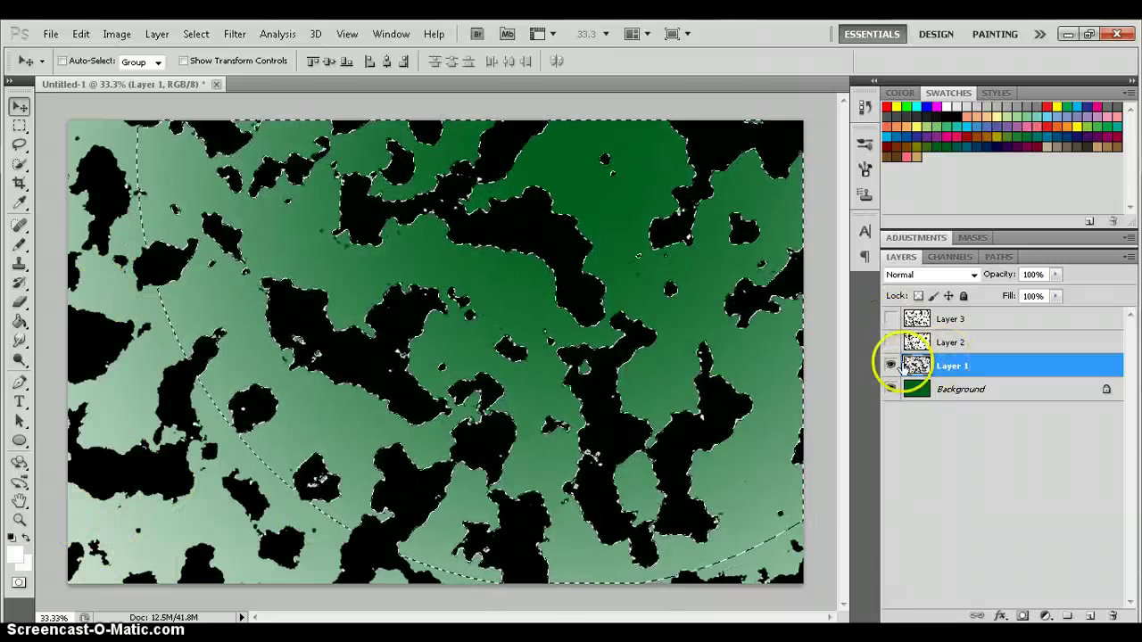
pyautogui.click(891, 366)
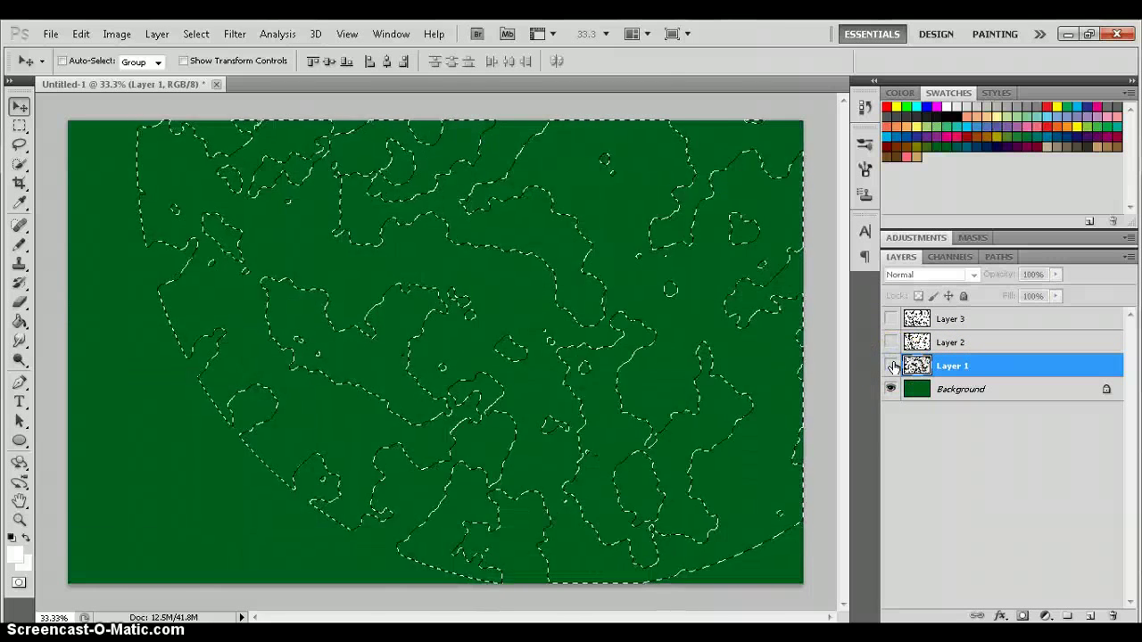
pyautogui.click(889, 365)
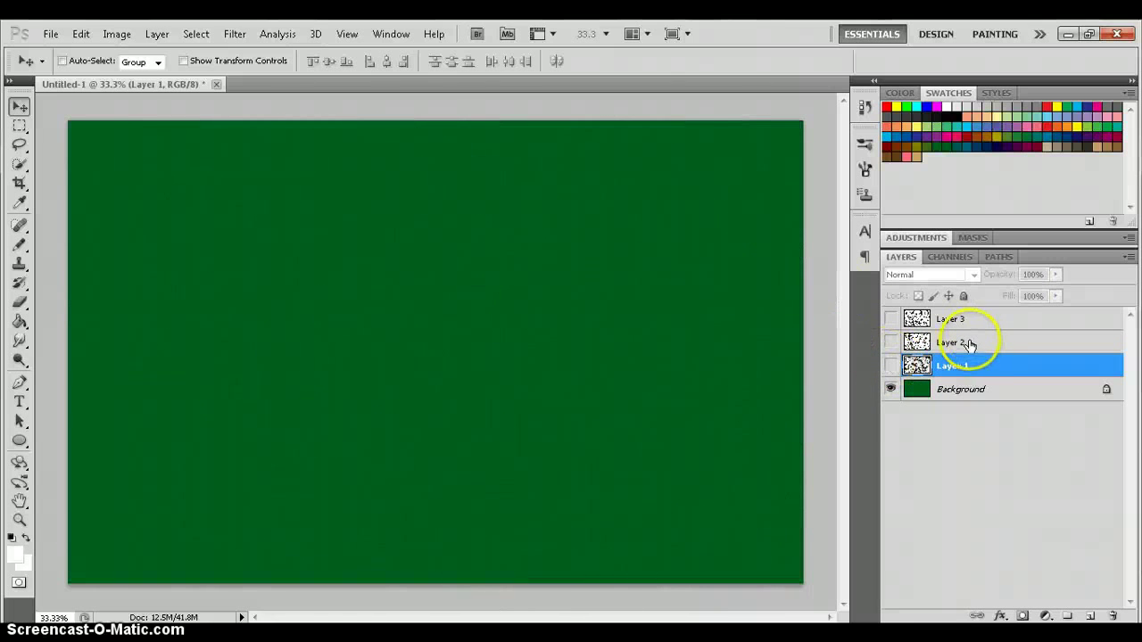
# Step: Show Layer 2 and select its white areas with Color Range
pyautogui.click(959, 346)
pyautogui.click(891, 341)
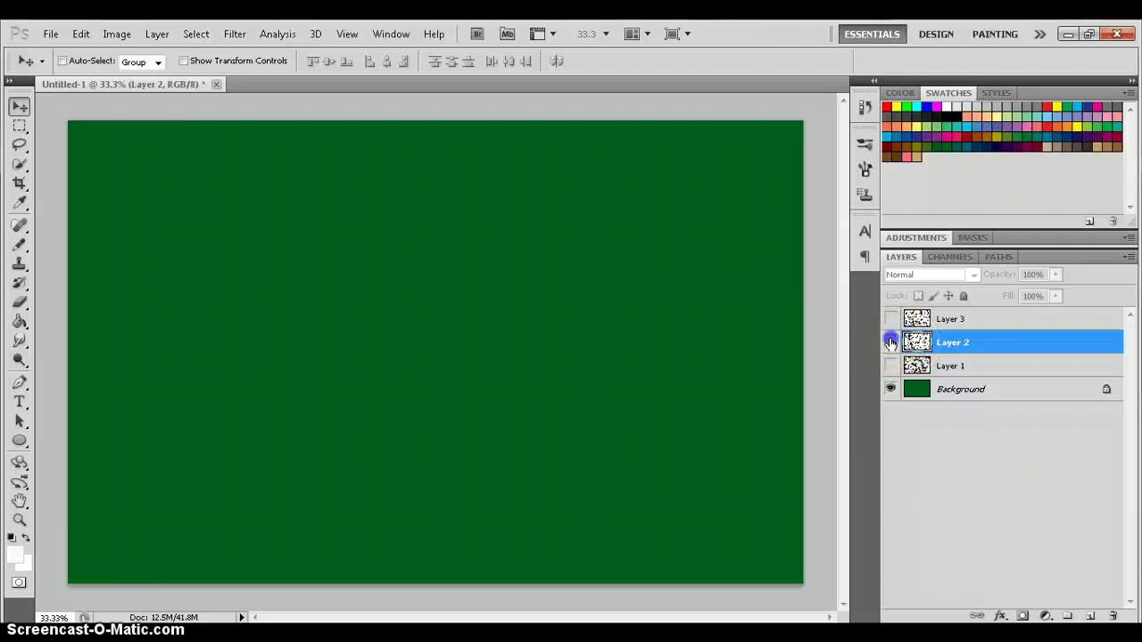
pyautogui.click(195, 34)
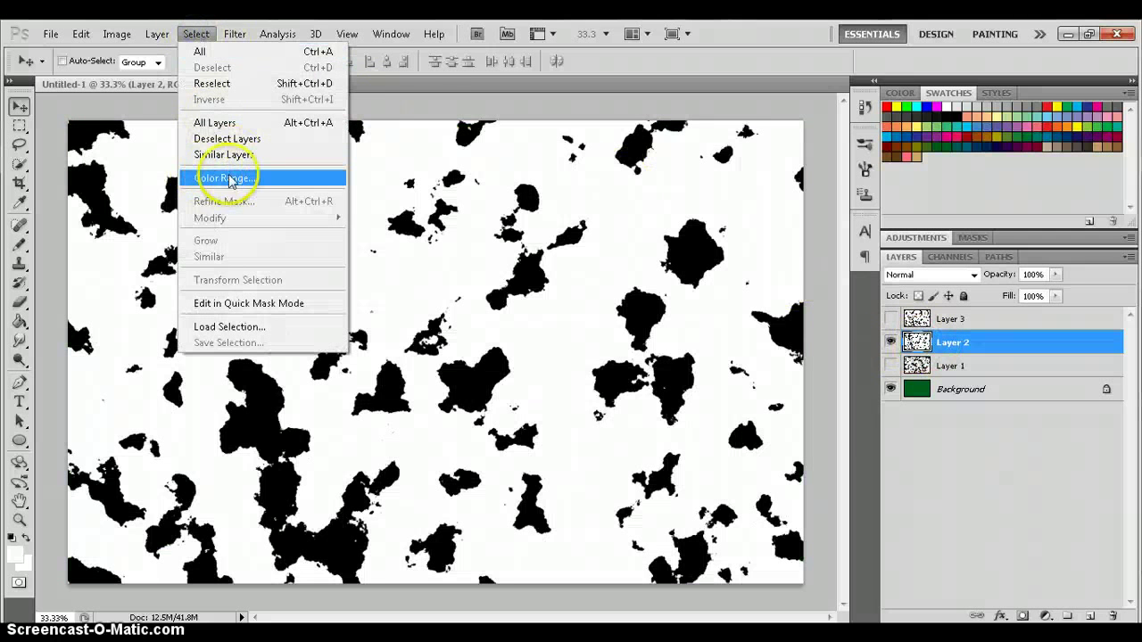
pyautogui.click(277, 183)
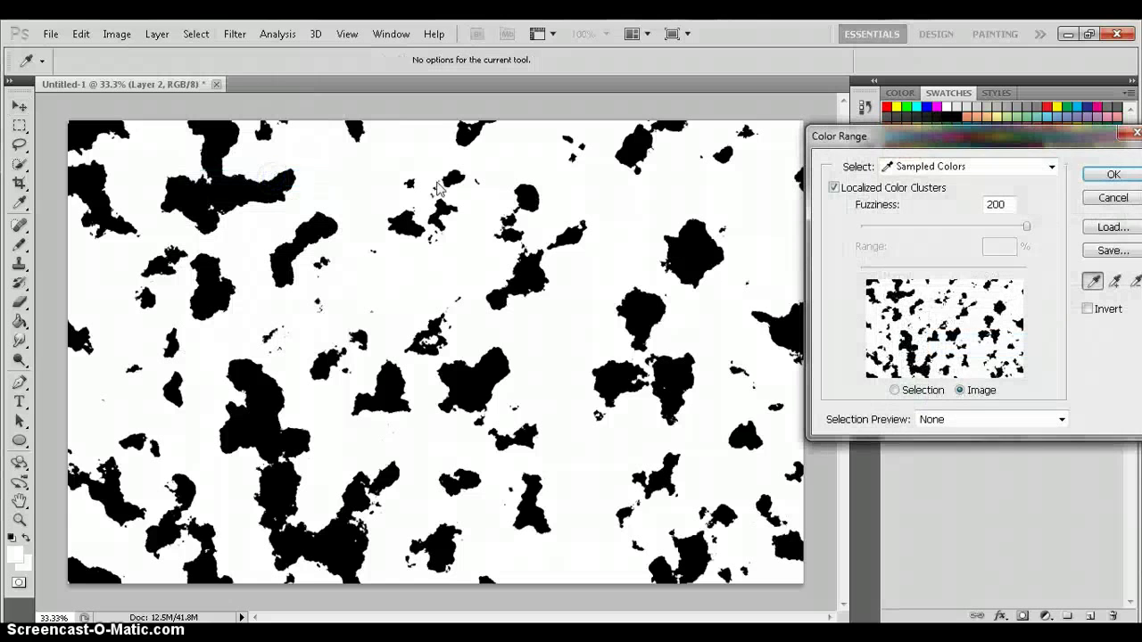
pyautogui.click(401, 152)
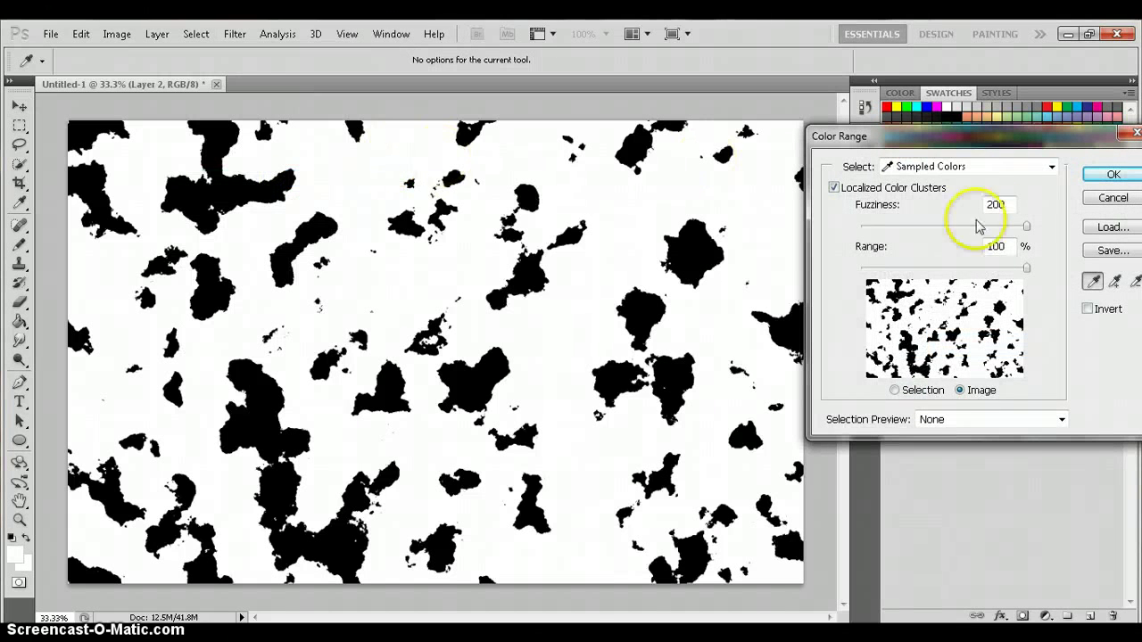
pyautogui.click(1126, 179)
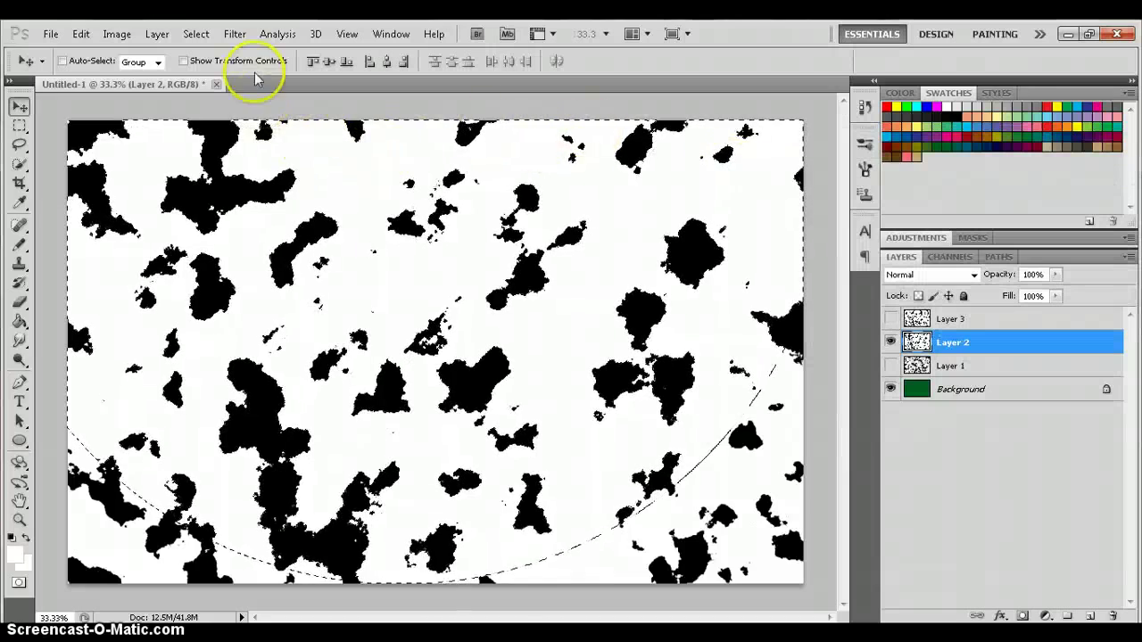
# Step: Smooth the selection by 10 pixels, deselect, and hide Layer 2
pyautogui.click(197, 36)
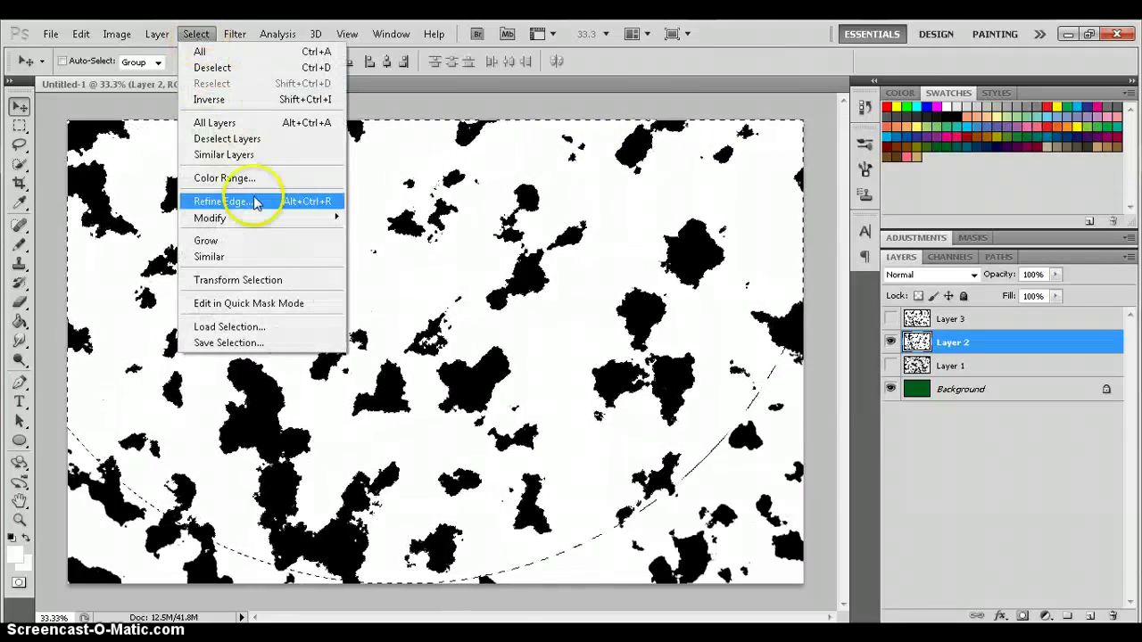
pyautogui.moveTo(210, 217)
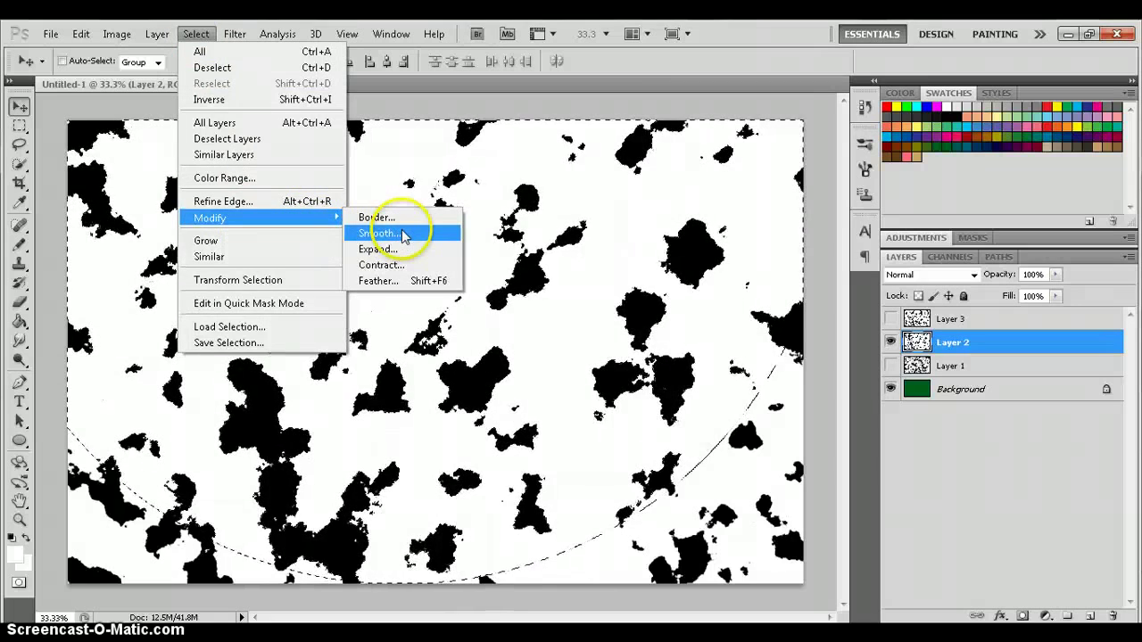
pyautogui.click(403, 234)
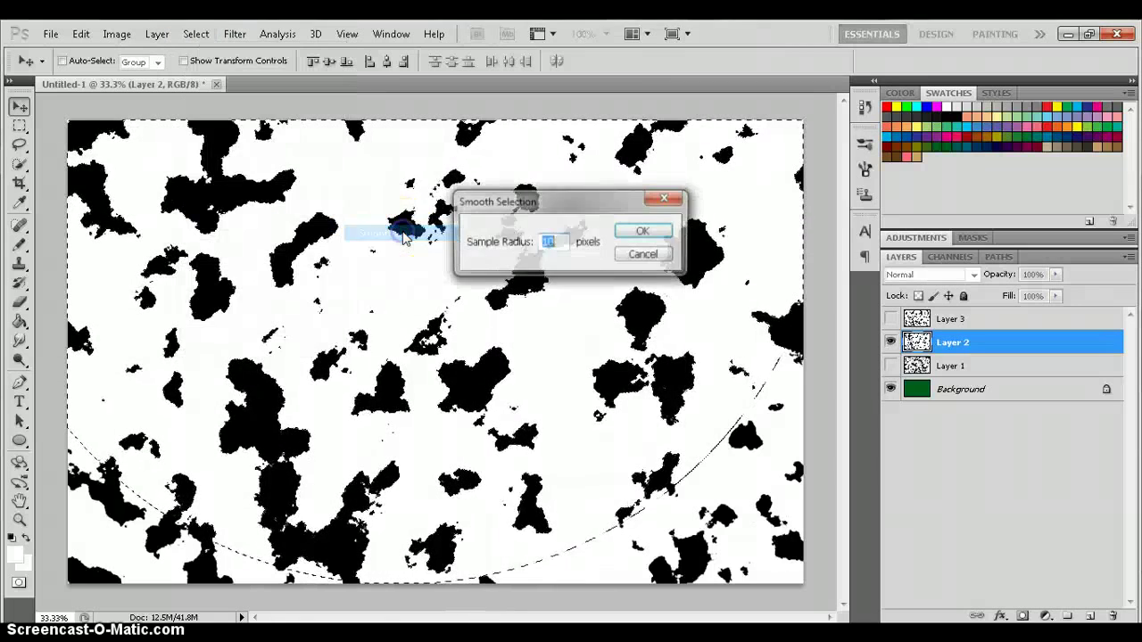
pyautogui.click(625, 233)
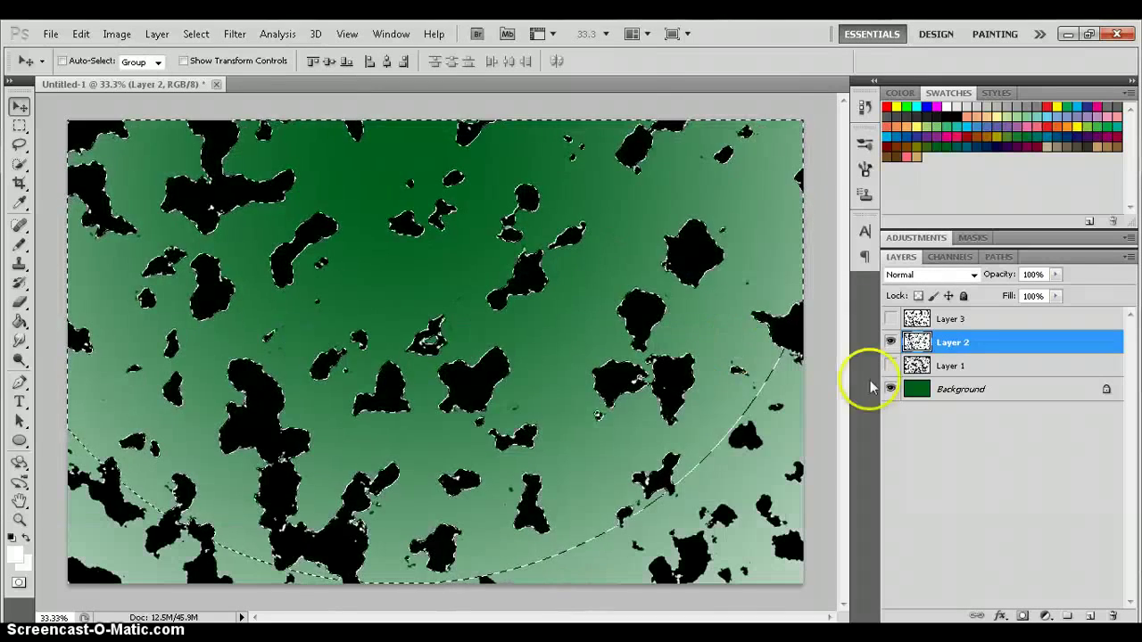
pyautogui.hotkey('ctrl', 'd')
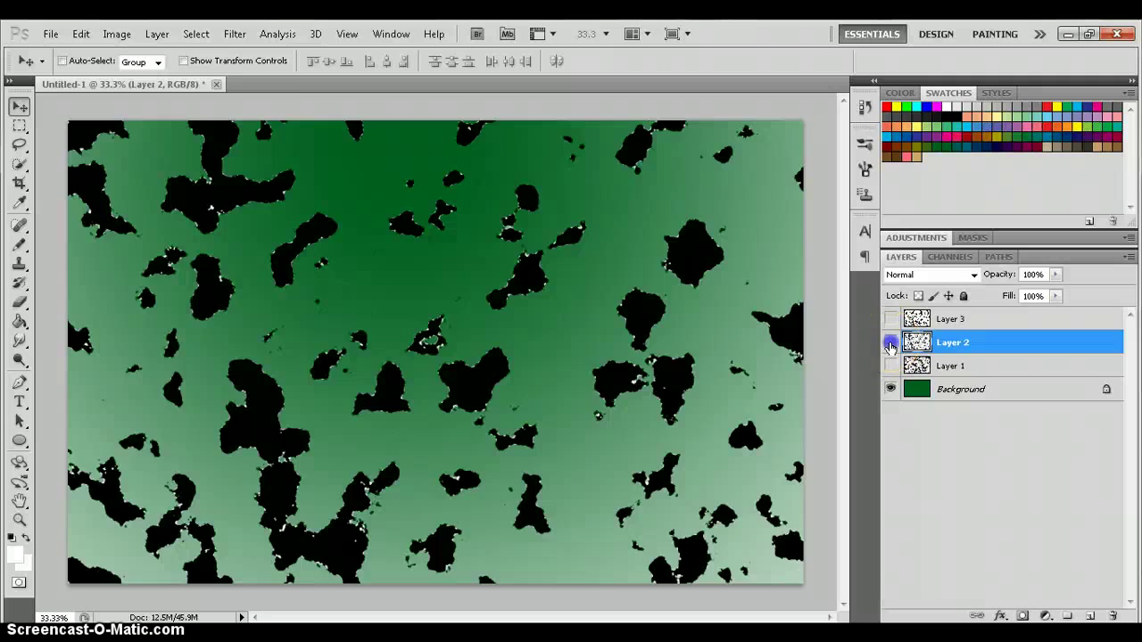
pyautogui.click(890, 345)
# Step: Show Layer 3 and select its white areas with Color Range
pyautogui.click(938, 321)
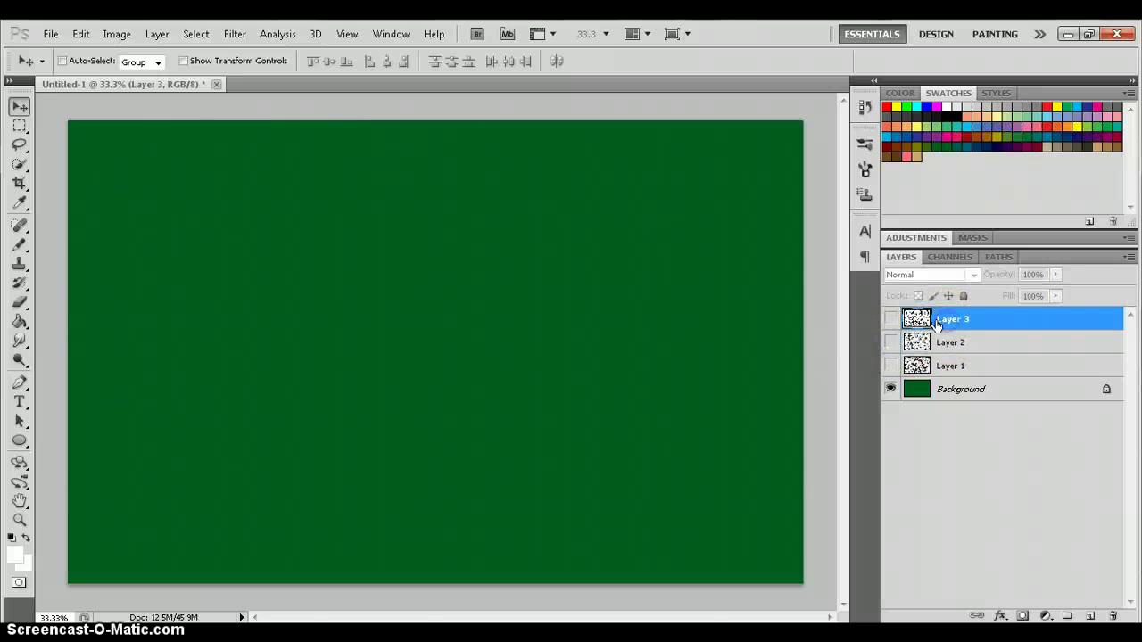
pyautogui.click(890, 320)
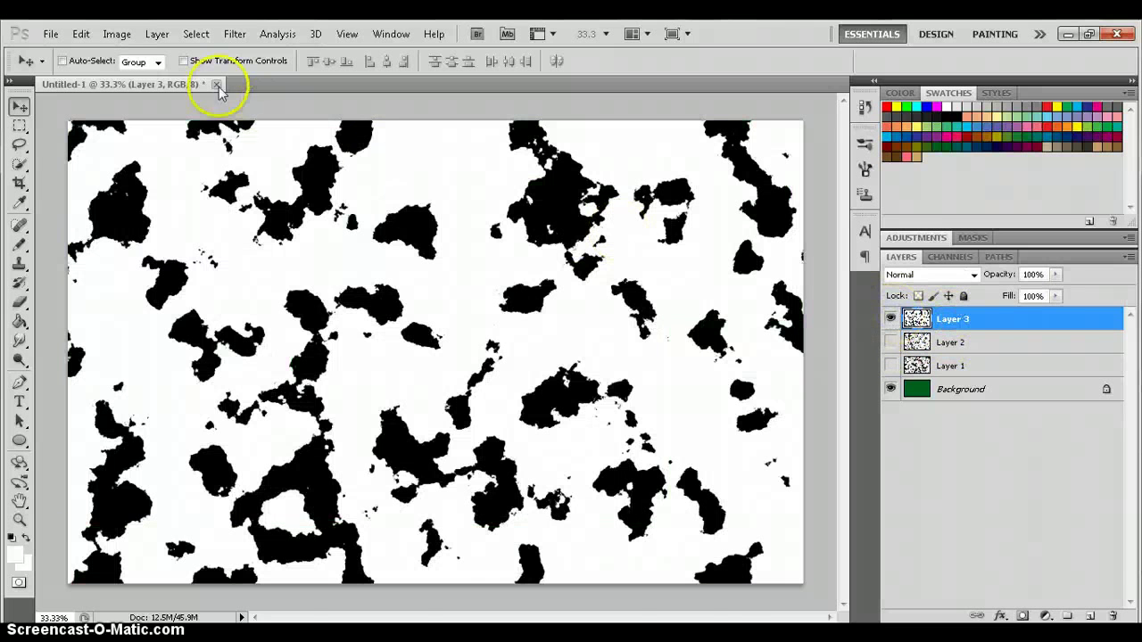
pyautogui.click(196, 34)
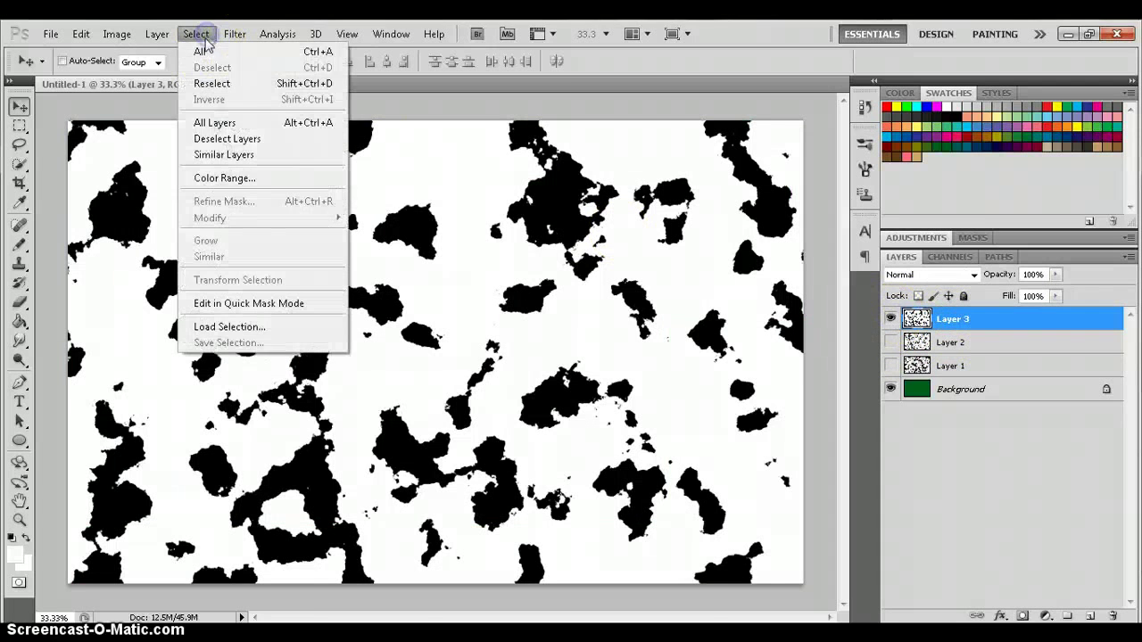
pyautogui.click(255, 178)
pyautogui.click(628, 145)
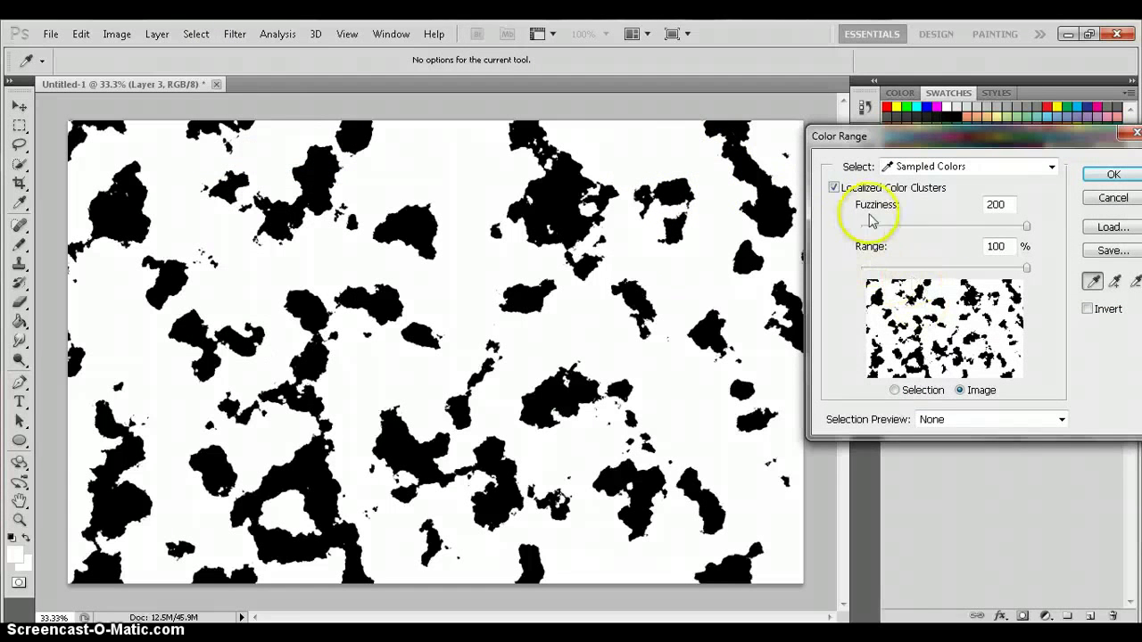
pyautogui.click(1099, 178)
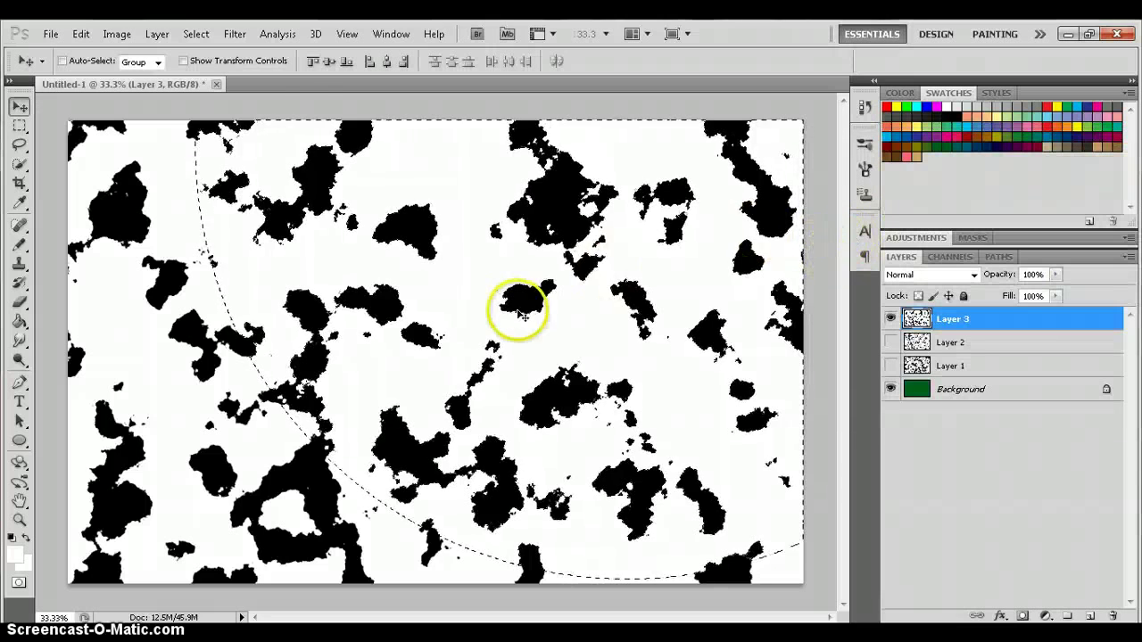
# Step: Smooth Layer 3's selection by 10 pixels, deselect, and hide the layer
pyautogui.click(212, 34)
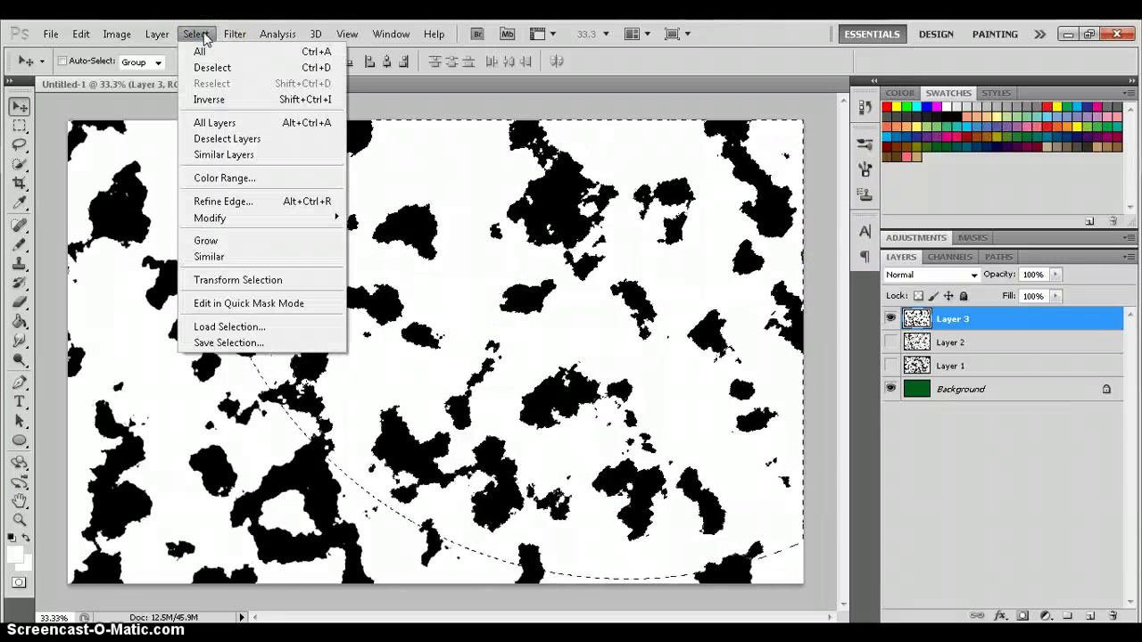
pyautogui.moveTo(210, 217)
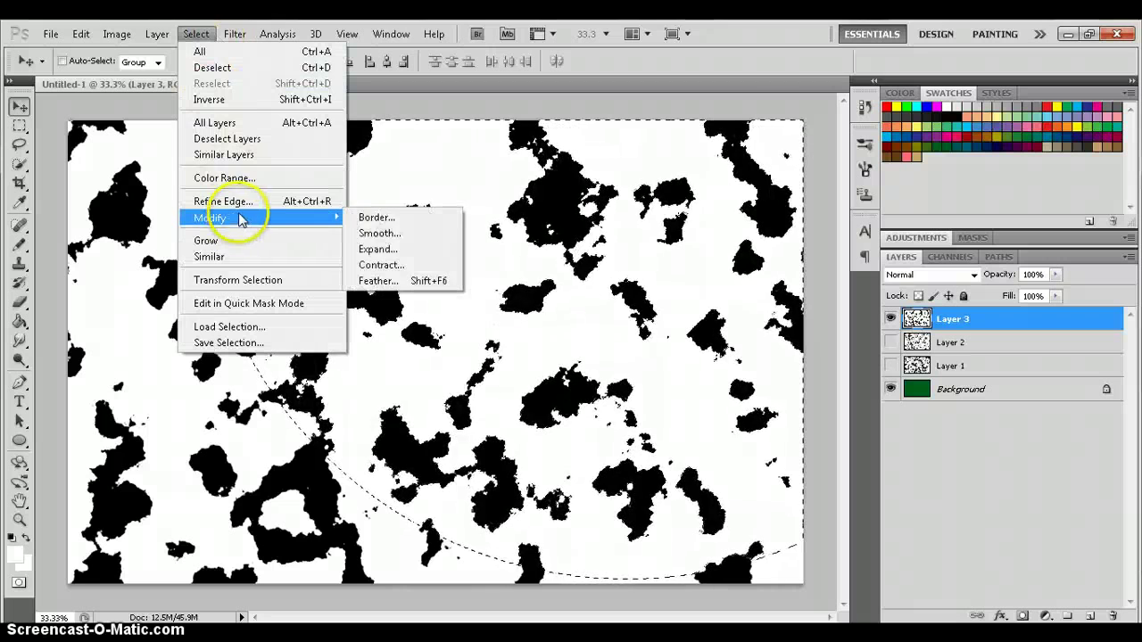
pyautogui.click(379, 217)
pyautogui.click(382, 233)
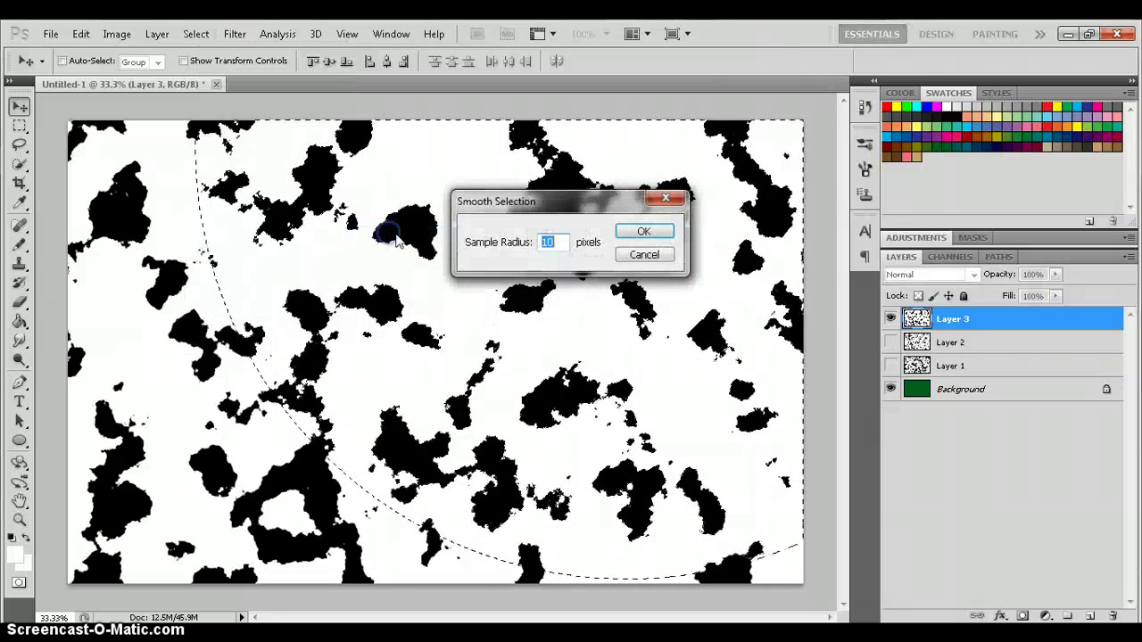
pyautogui.click(627, 239)
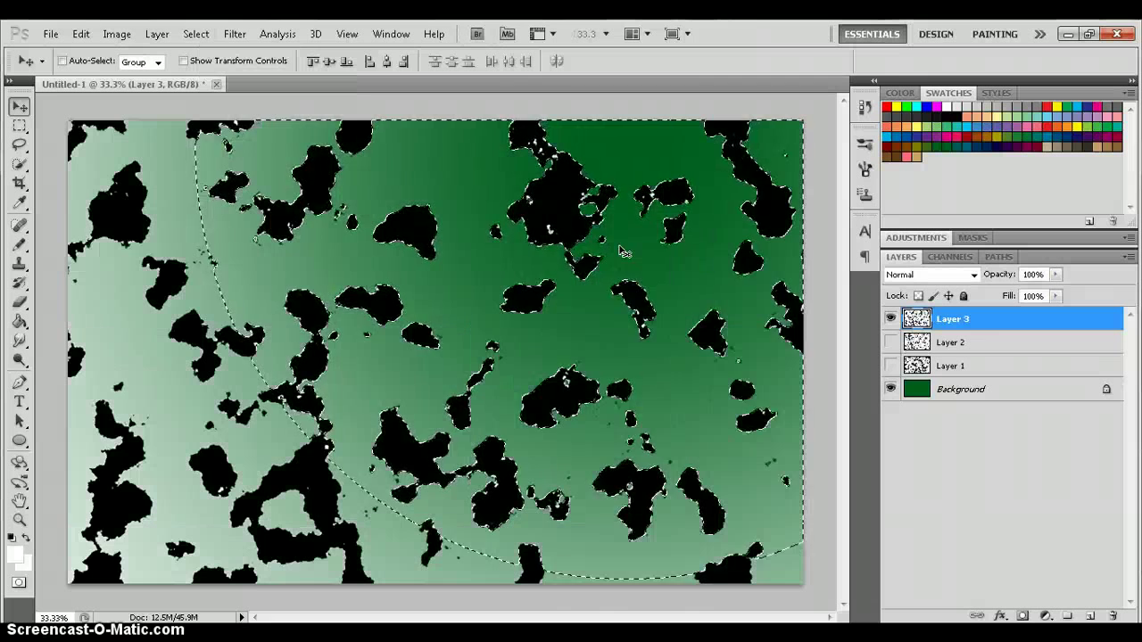
pyautogui.hotkey('ctrl', 'd')
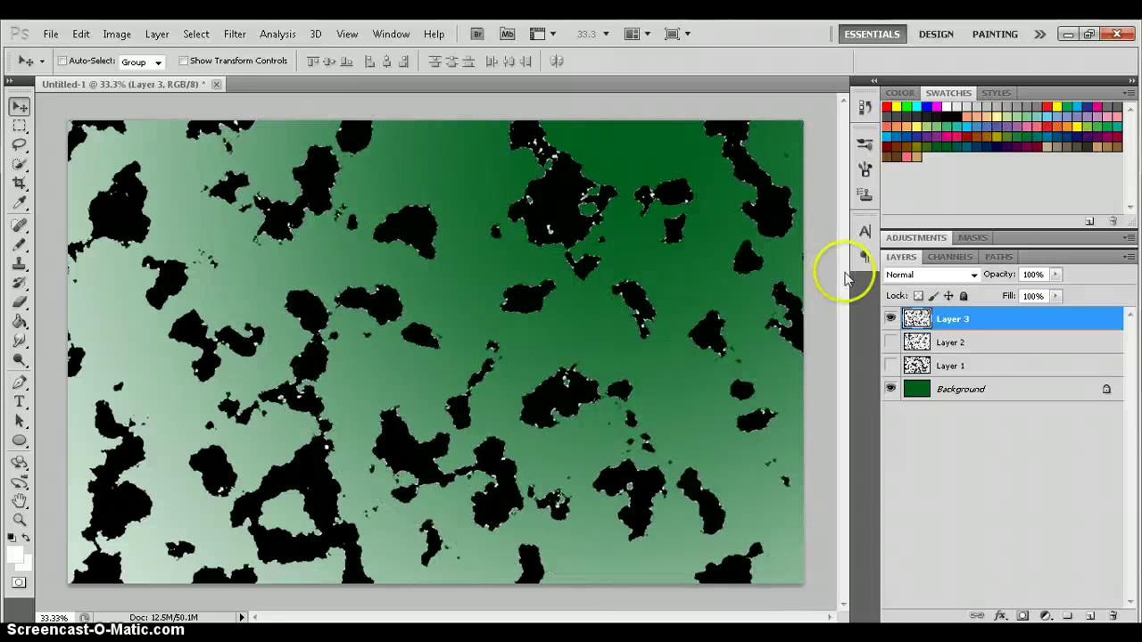
pyautogui.click(890, 318)
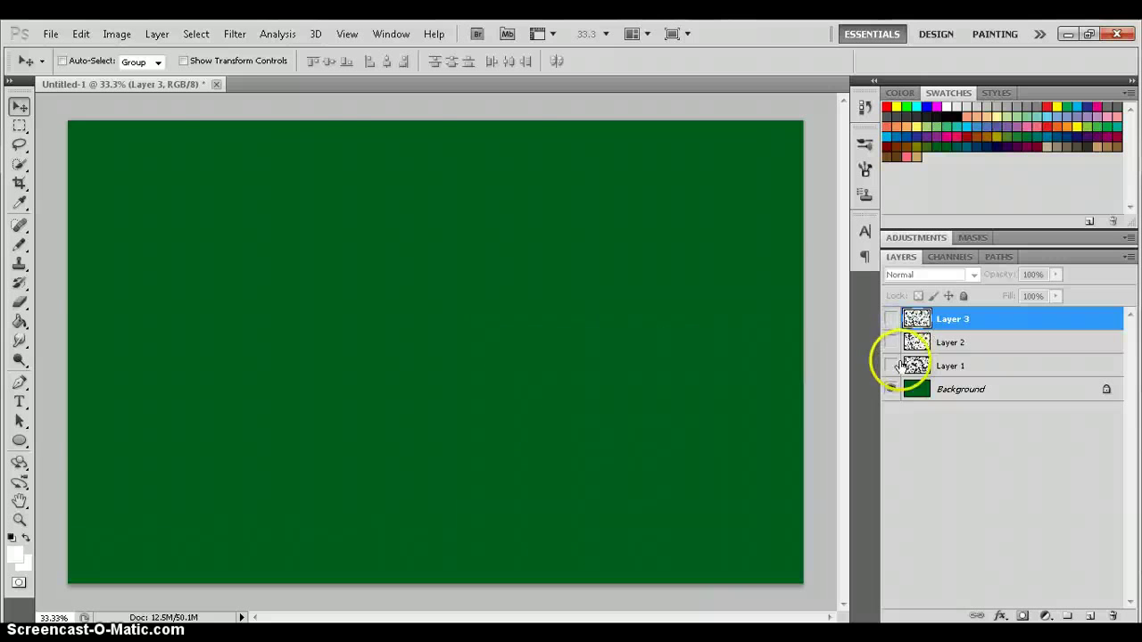
# Step: Add a #fdc689 Color Overlay style to Layer 1, then hide it again
pyautogui.click(890, 366)
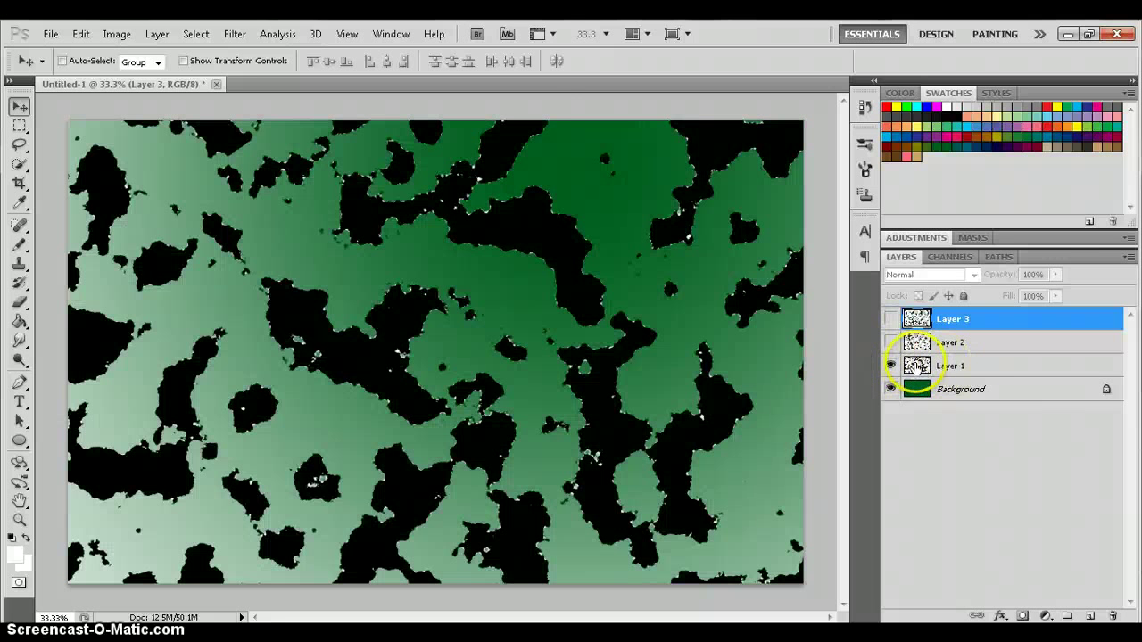
pyautogui.doubleClick(917, 366)
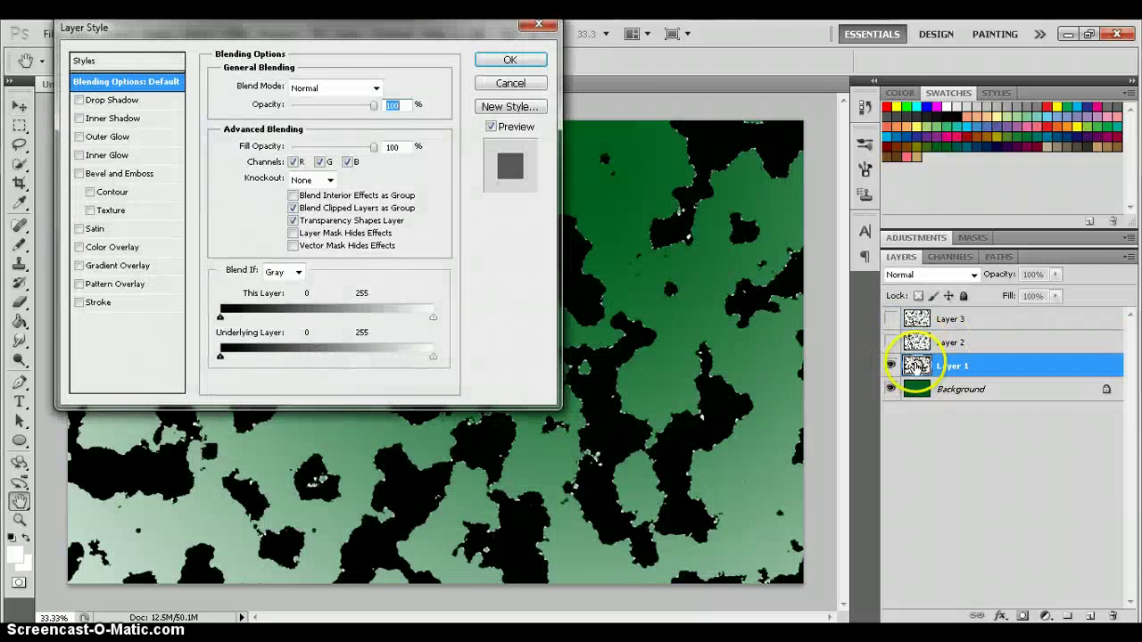
pyautogui.click(112, 247)
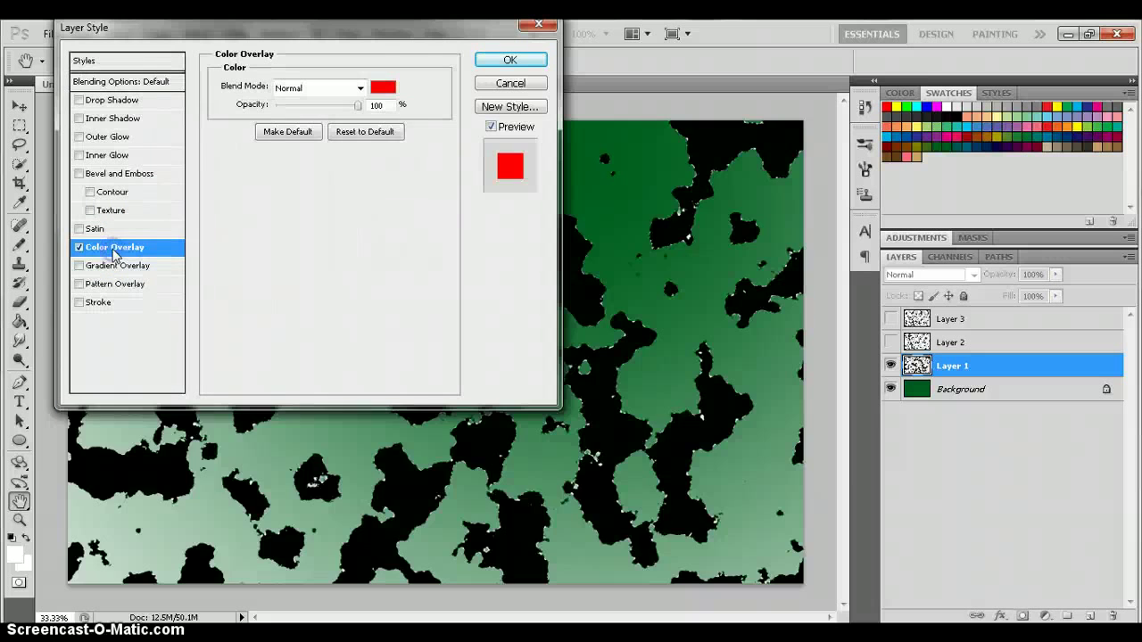
pyautogui.click(382, 87)
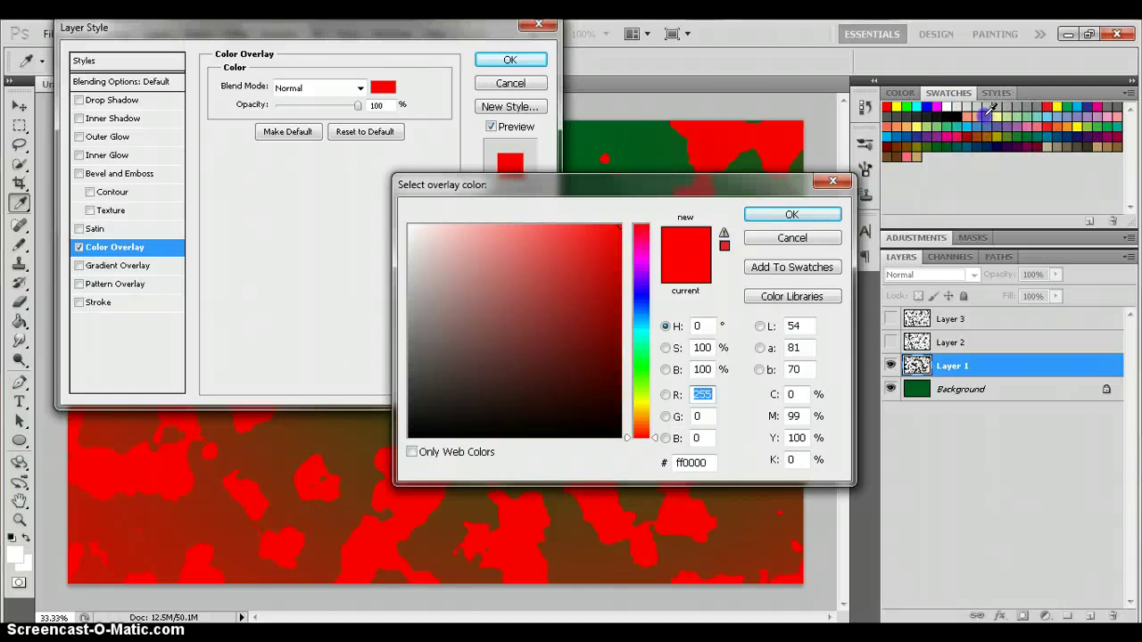
pyautogui.click(983, 115)
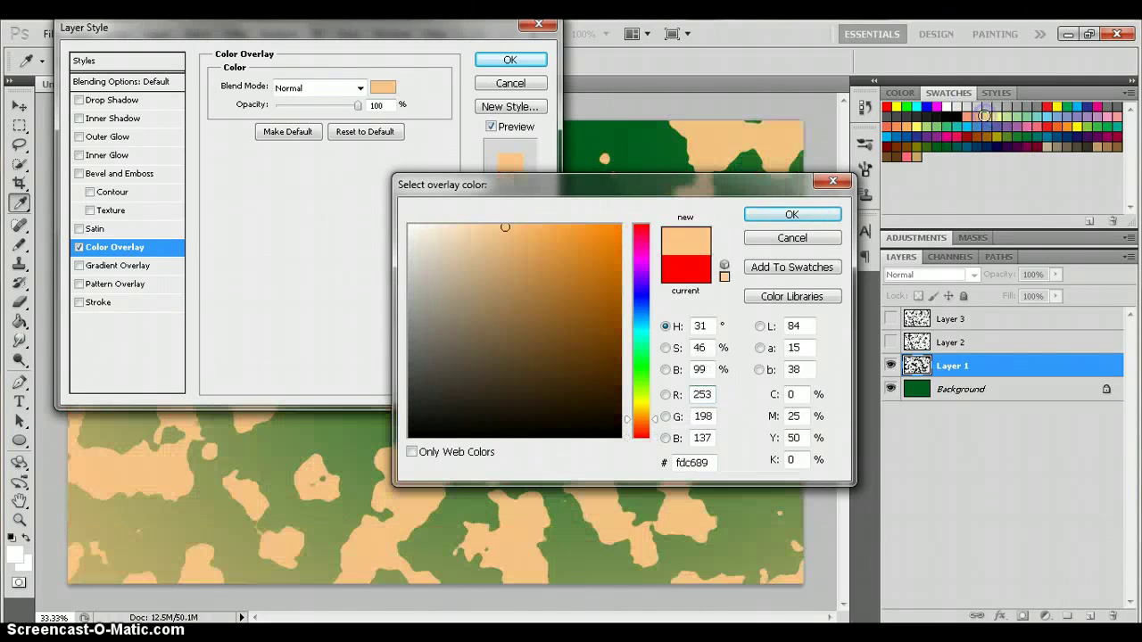
pyautogui.click(796, 213)
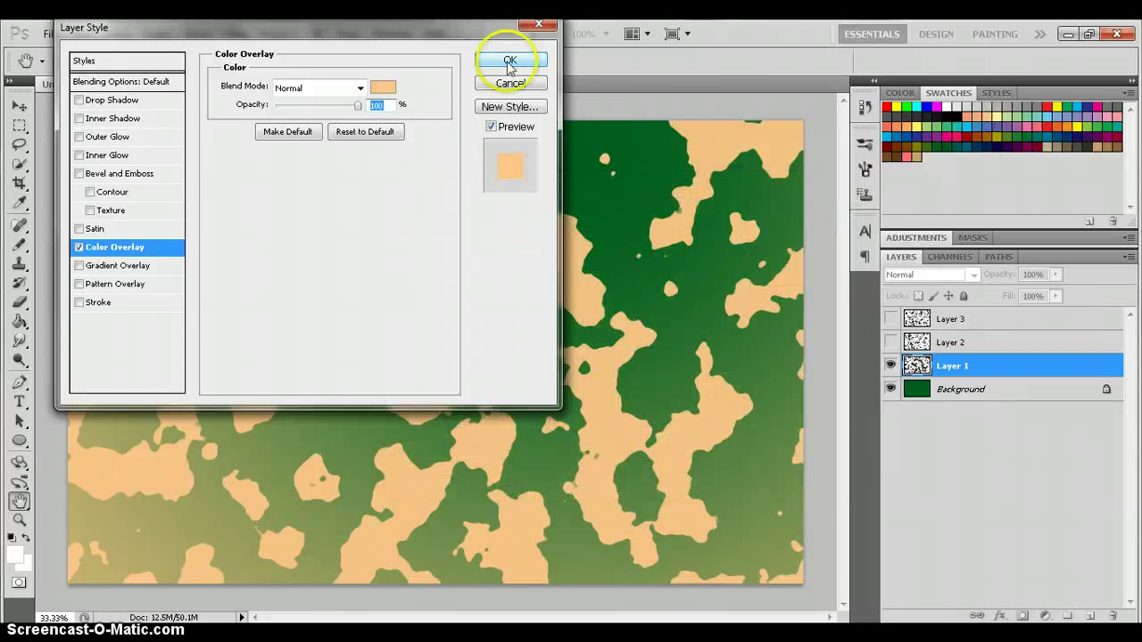
pyautogui.click(508, 62)
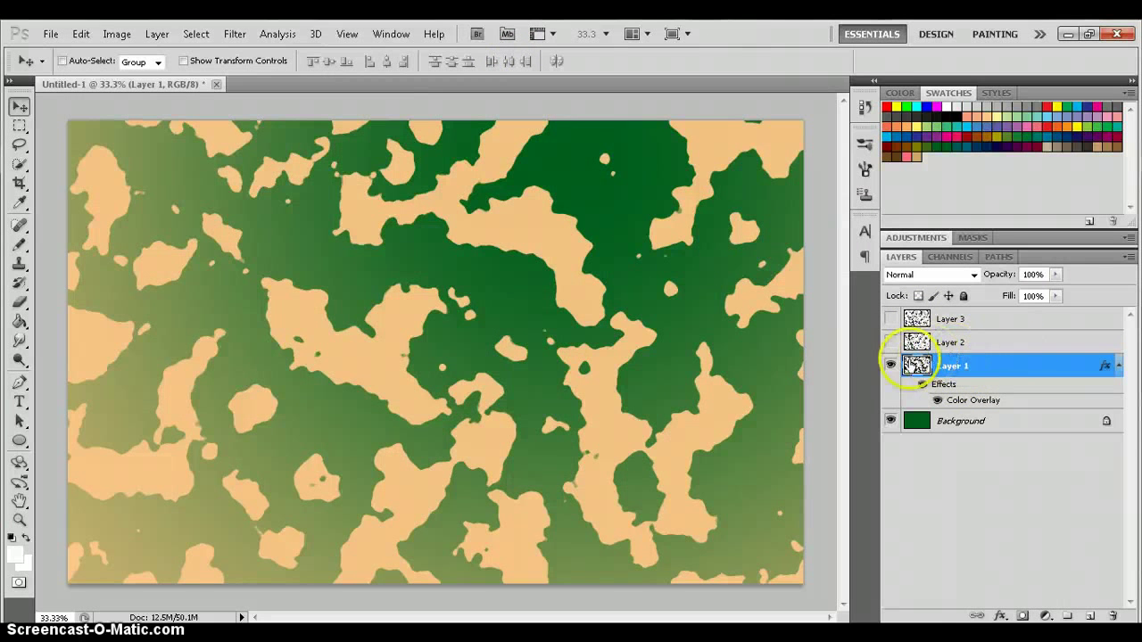
pyautogui.click(892, 366)
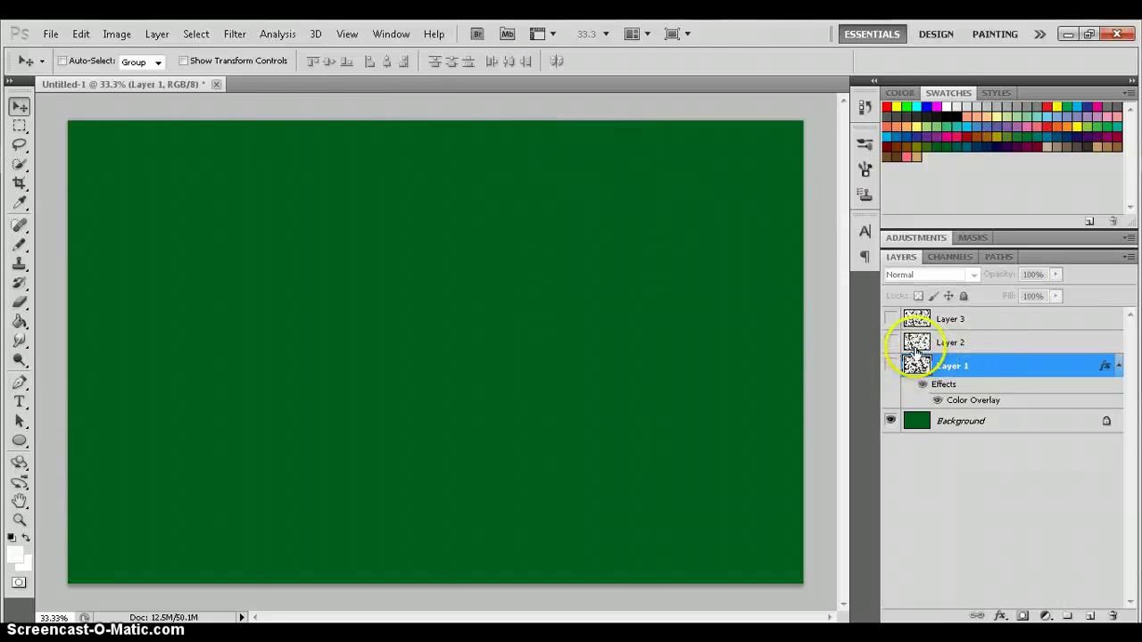
# Step: Give Layer 2 an olive #827b00 Color Overlay, then hide it and select Layer 3
pyautogui.click(890, 341)
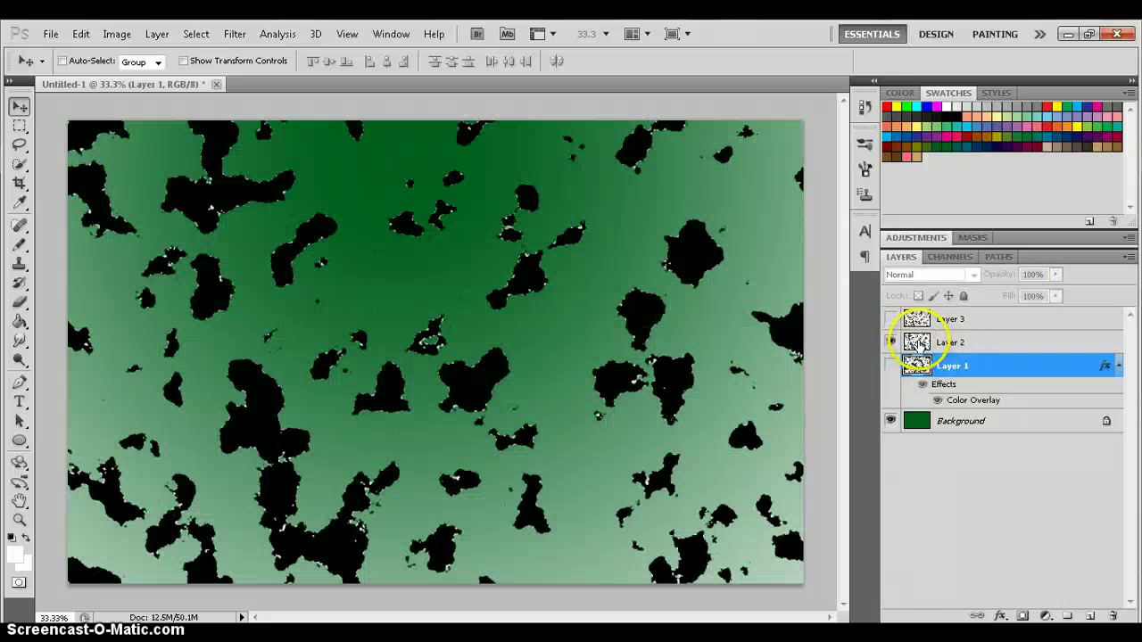
pyautogui.doubleClick(919, 344)
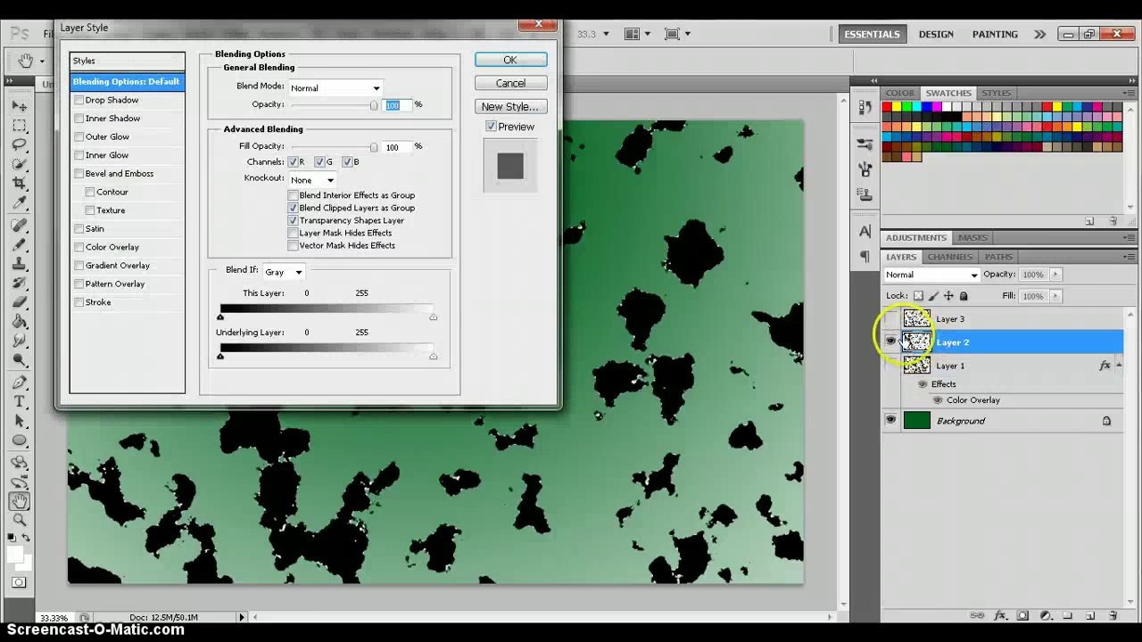
pyautogui.click(96, 246)
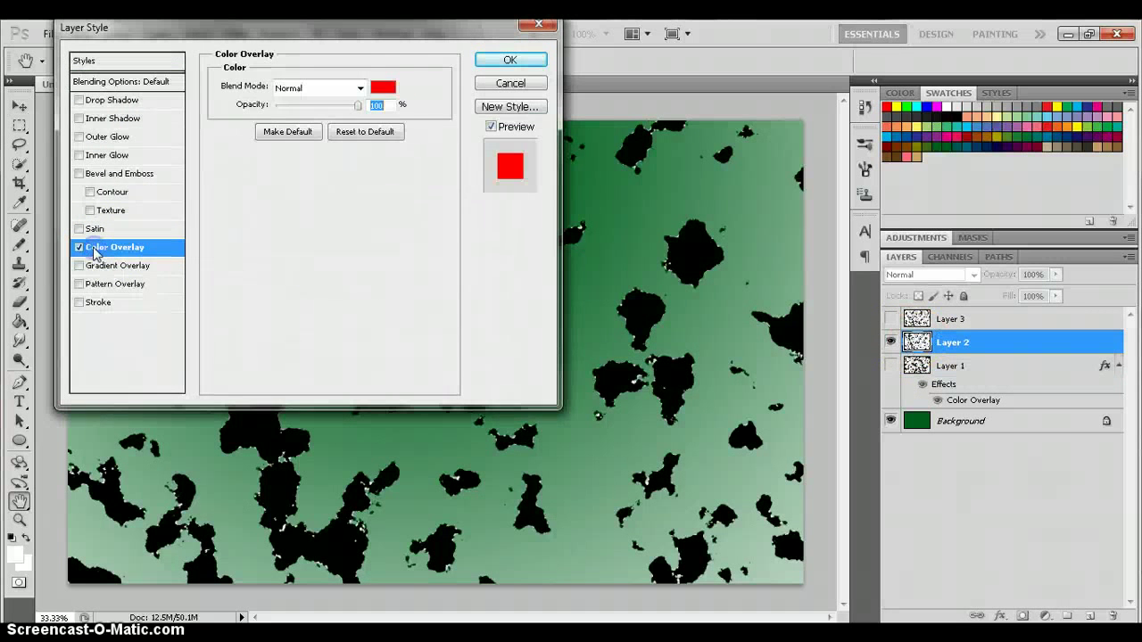
pyautogui.click(383, 90)
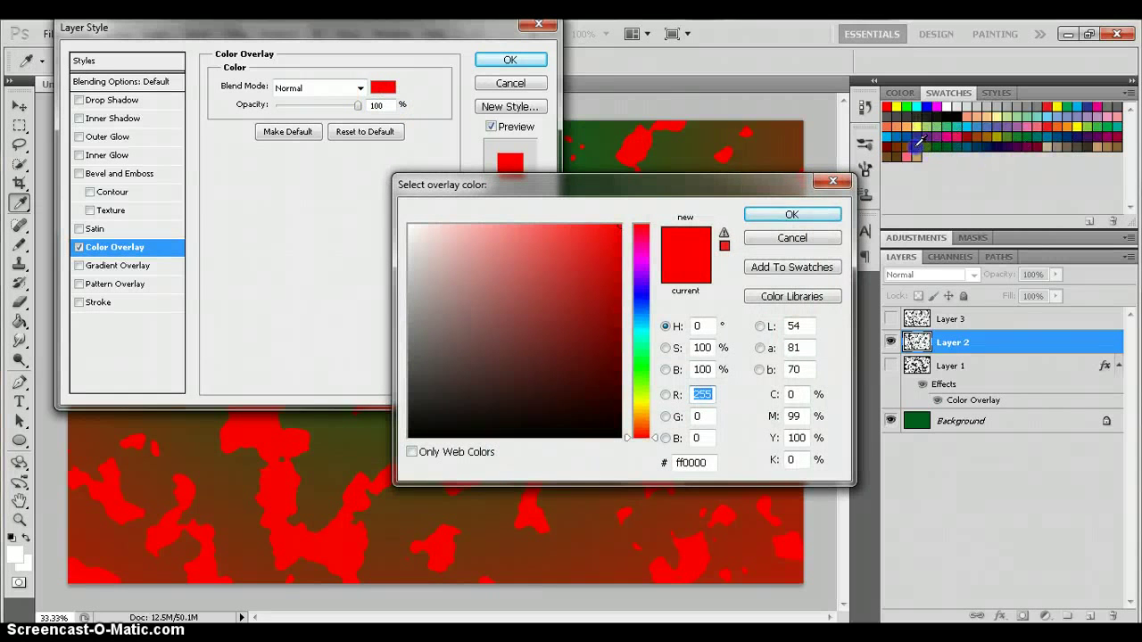
pyautogui.click(914, 145)
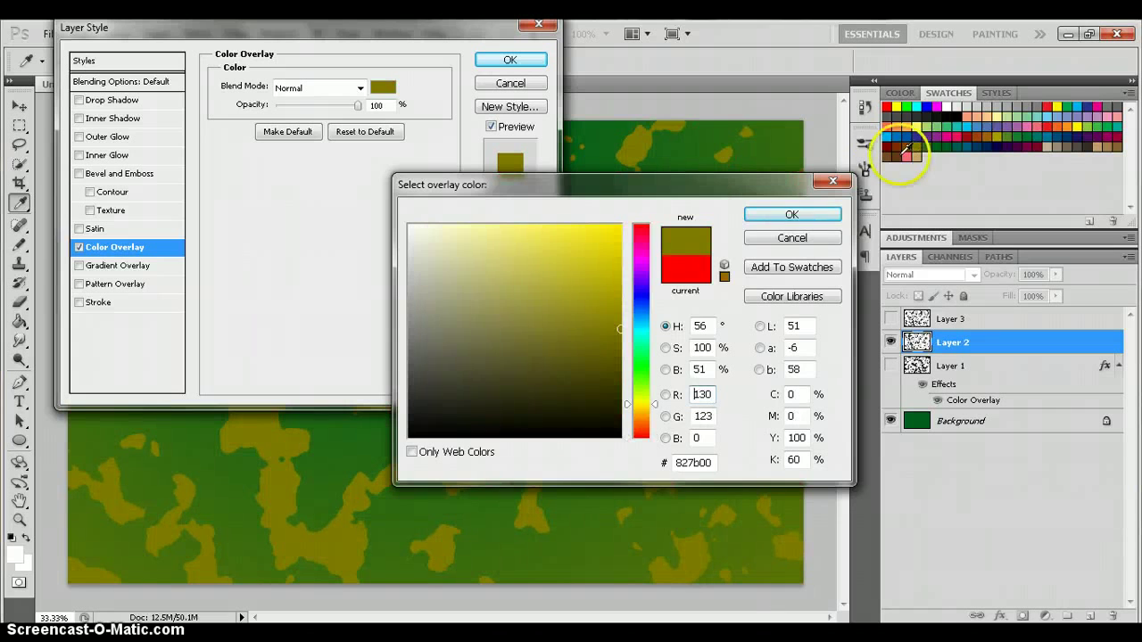
pyautogui.click(811, 215)
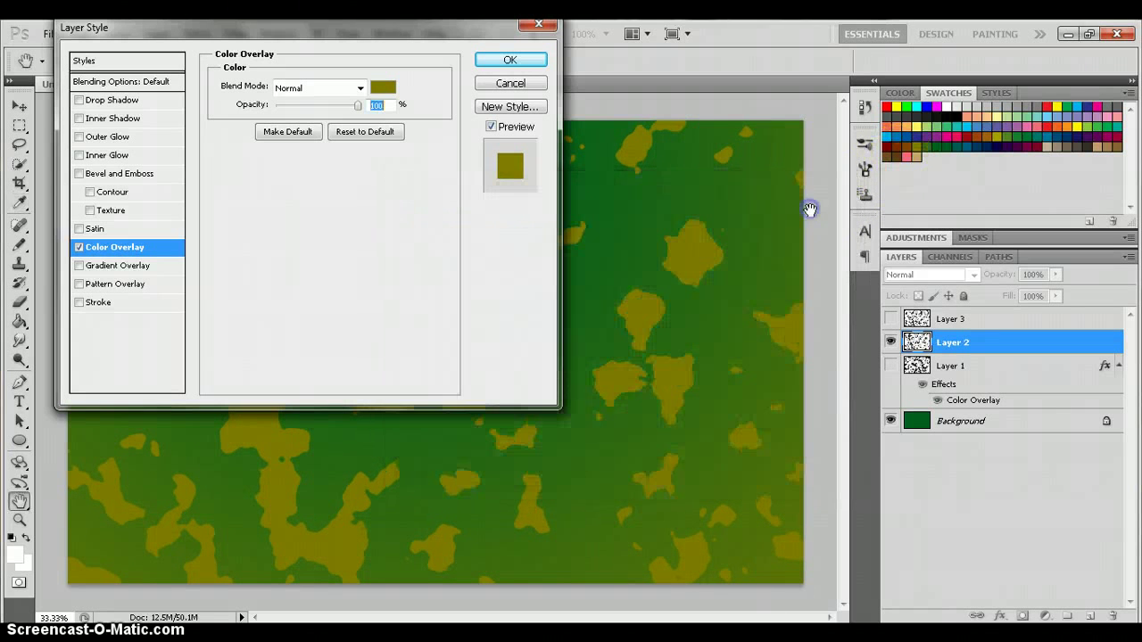
pyautogui.click(510, 60)
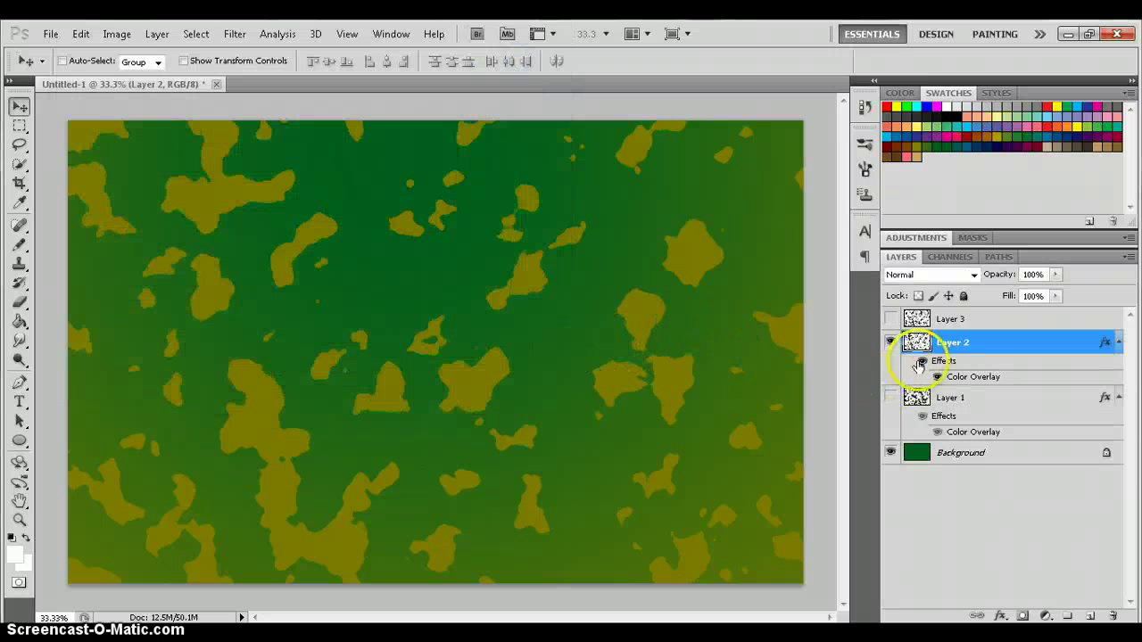
pyautogui.click(889, 344)
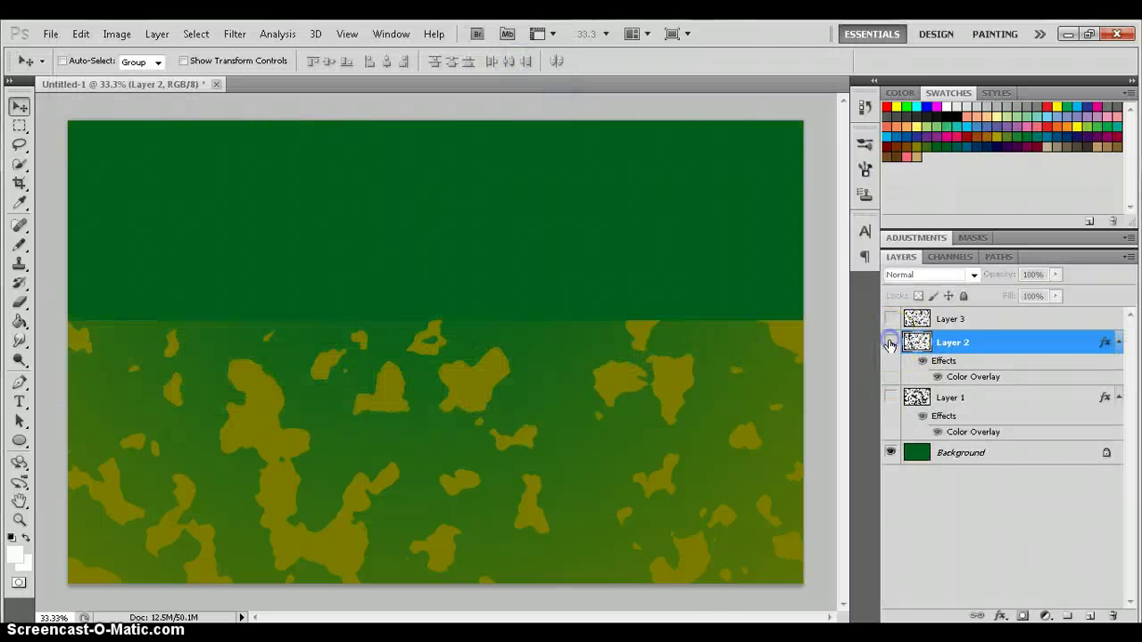
pyautogui.click(903, 318)
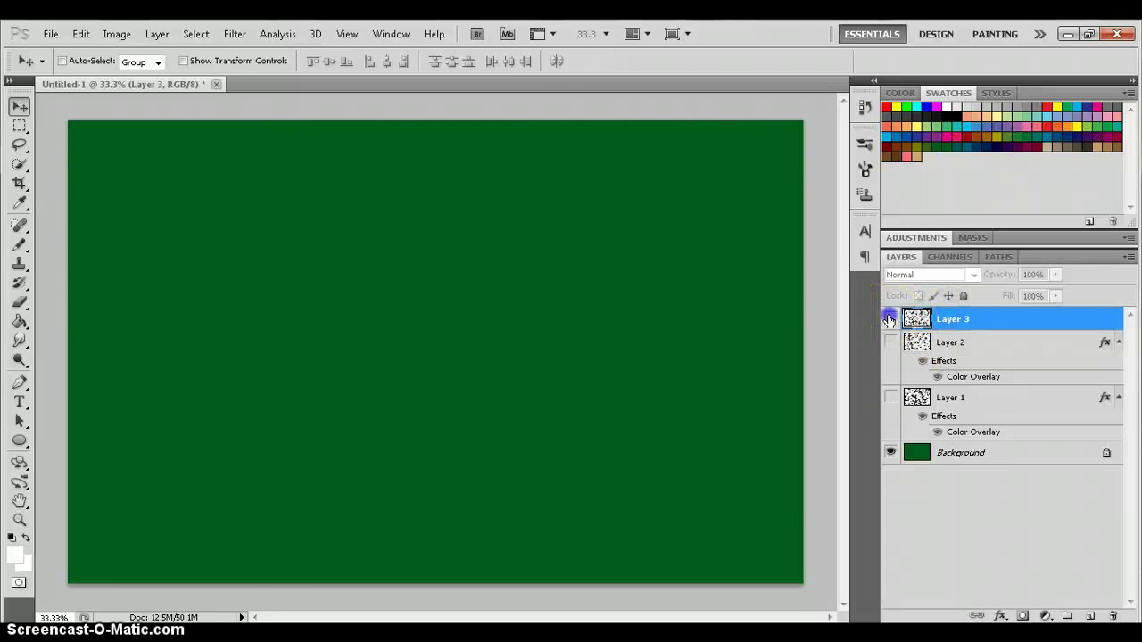
# Step: Give Layer 3 a light-green #8dc63f Color Overlay, then make Layer 2 visible again
pyautogui.click(890, 319)
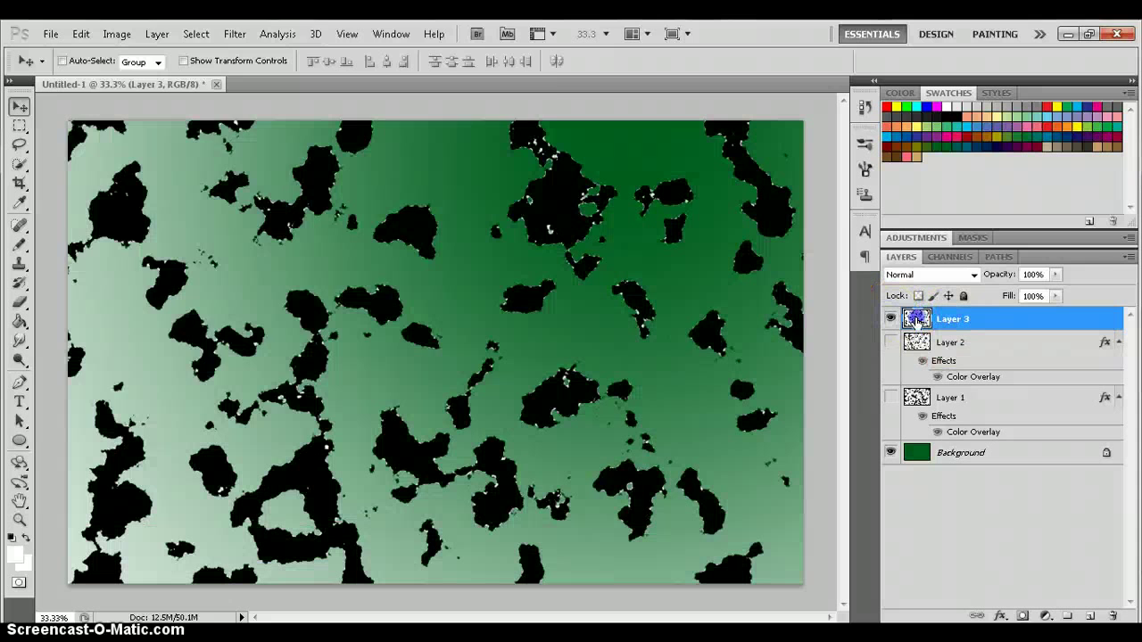
pyautogui.doubleClick(917, 319)
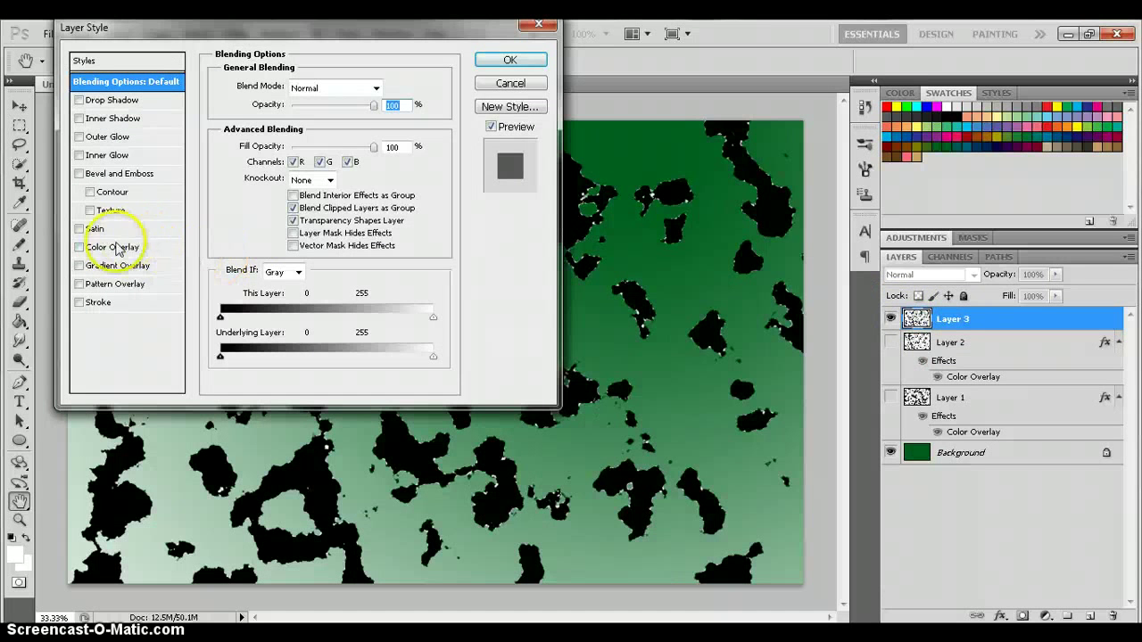
pyautogui.click(112, 247)
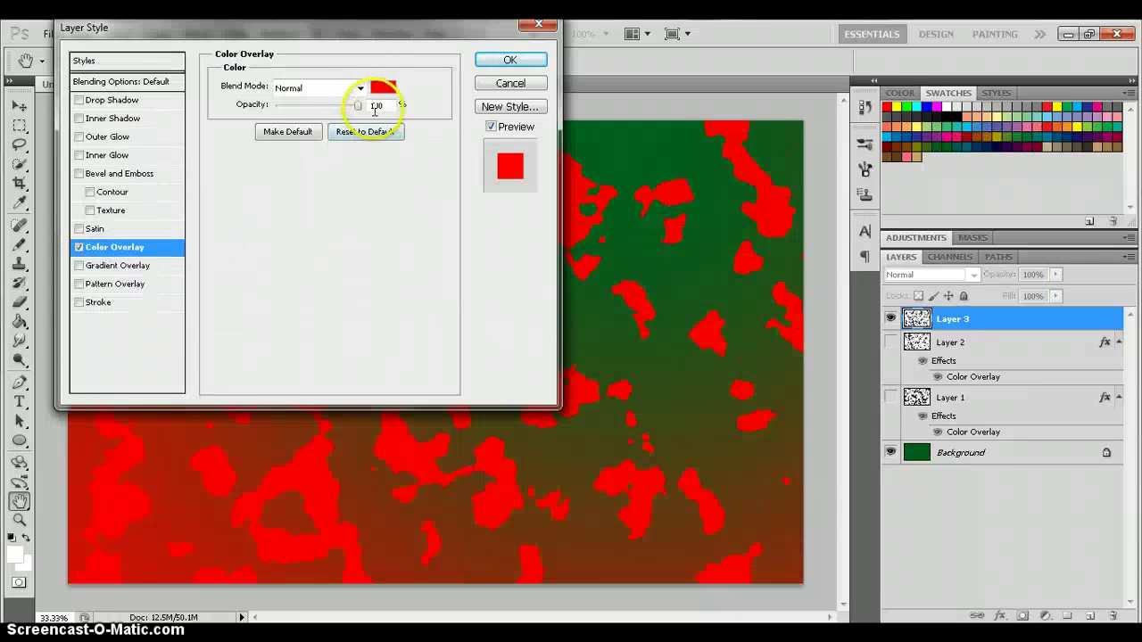
pyautogui.click(383, 87)
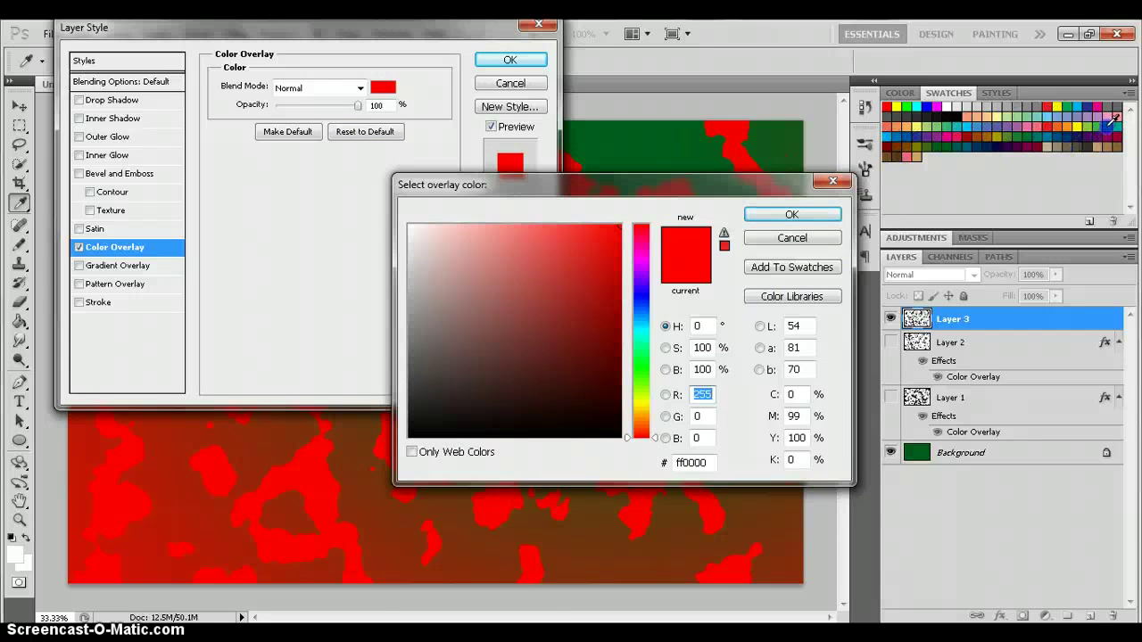
pyautogui.click(1086, 127)
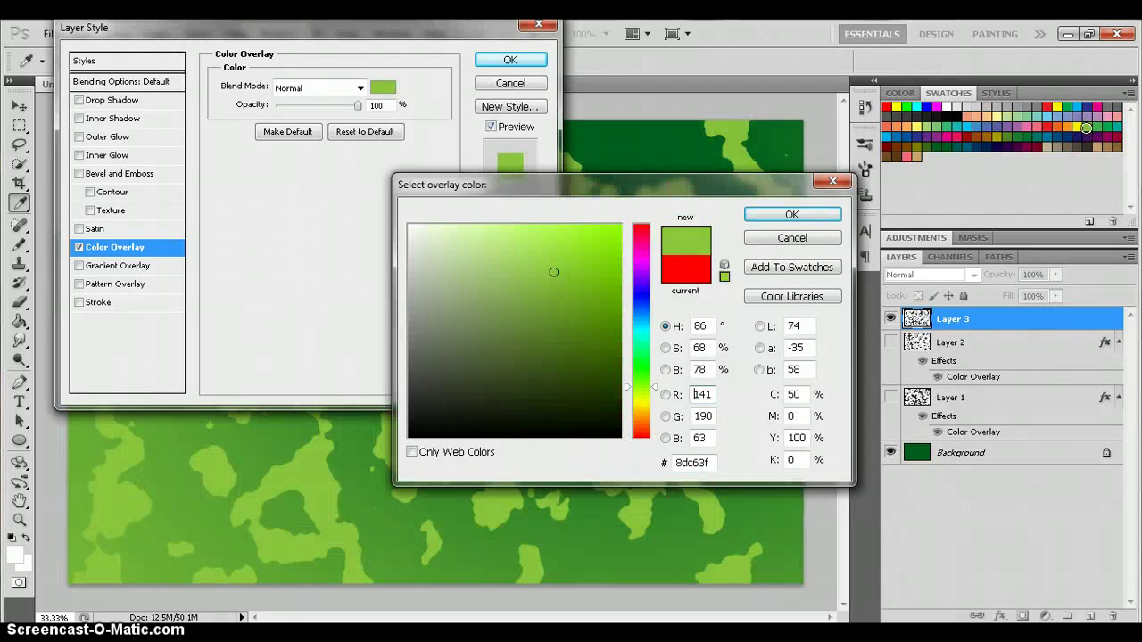
pyautogui.click(822, 221)
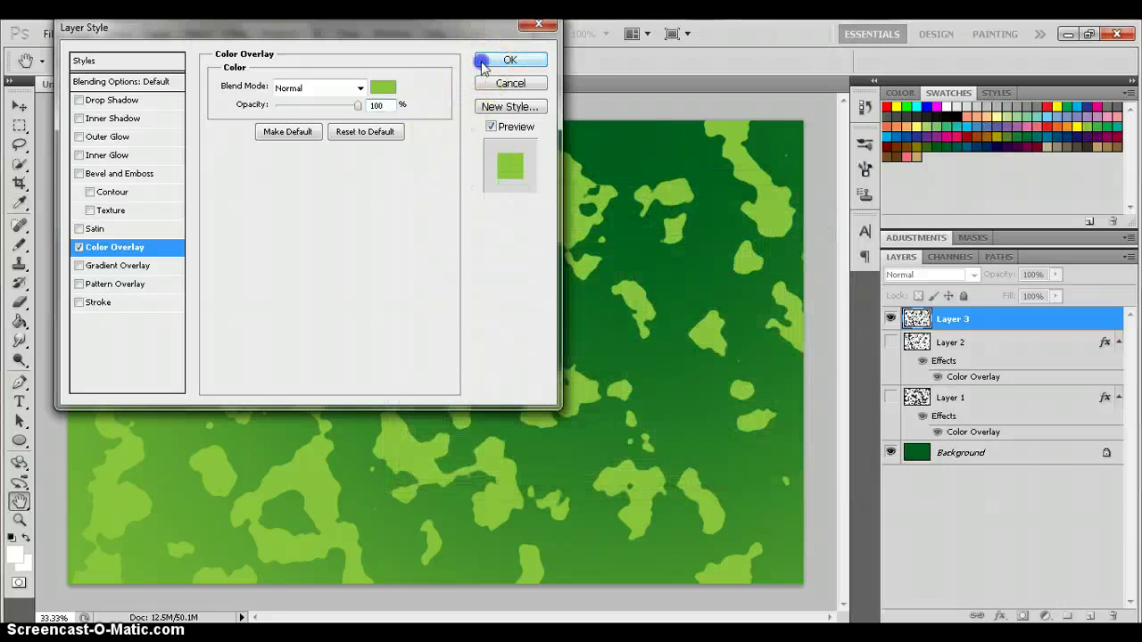
pyautogui.click(482, 63)
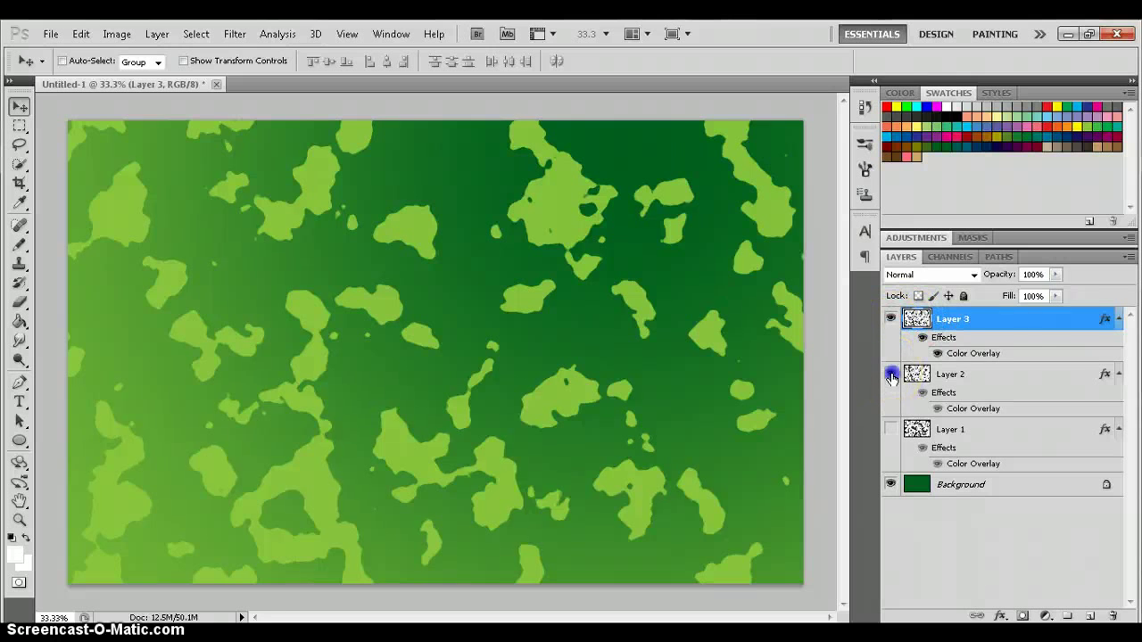
pyautogui.click(890, 374)
# Step: Show Layer 1 and reorder layers to Layer 3, Layer 2, Layer 1 from top
pyautogui.click(891, 429)
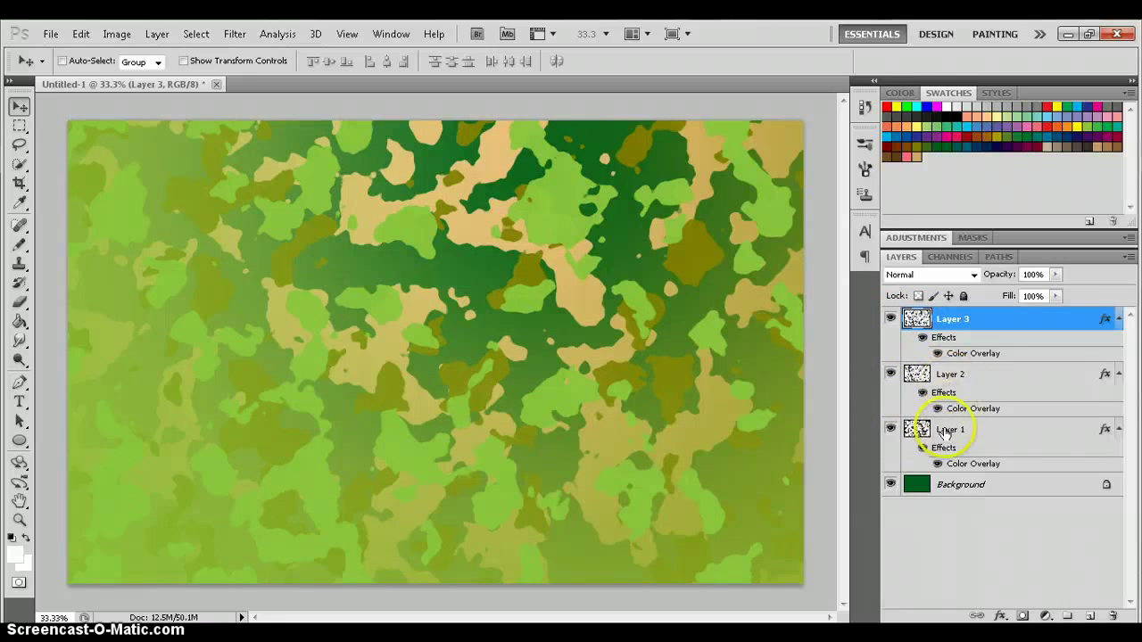
pyautogui.moveTo(947, 433); pyautogui.dragTo(968, 376)
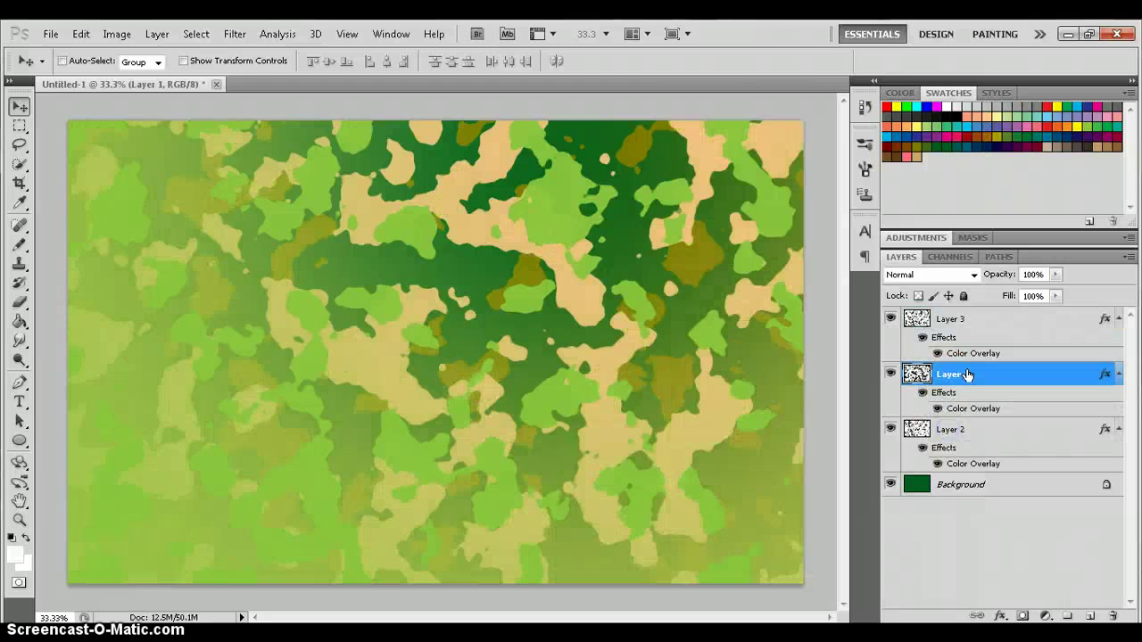
pyautogui.click(967, 333)
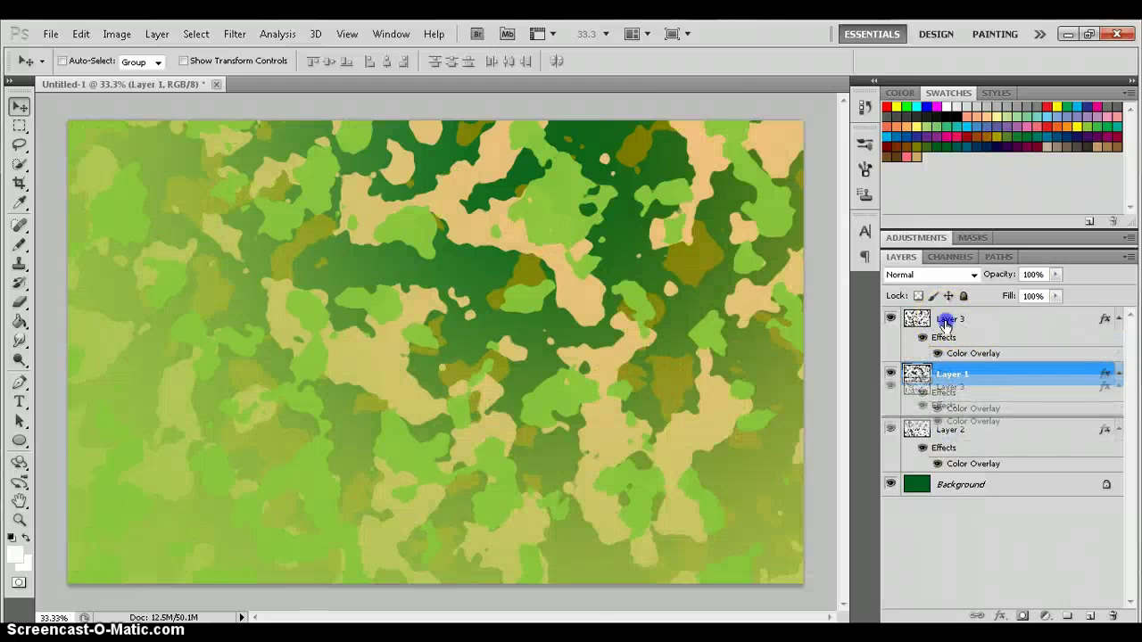
pyautogui.moveTo(946, 323); pyautogui.dragTo(947, 419)
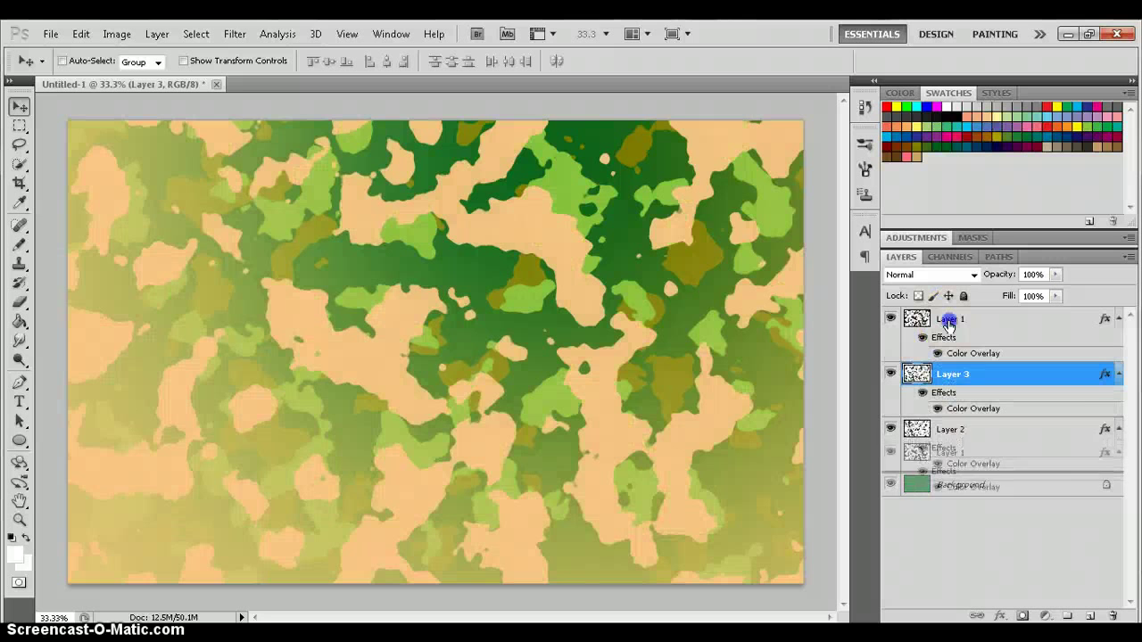
pyautogui.moveTo(949, 325); pyautogui.dragTo(959, 459)
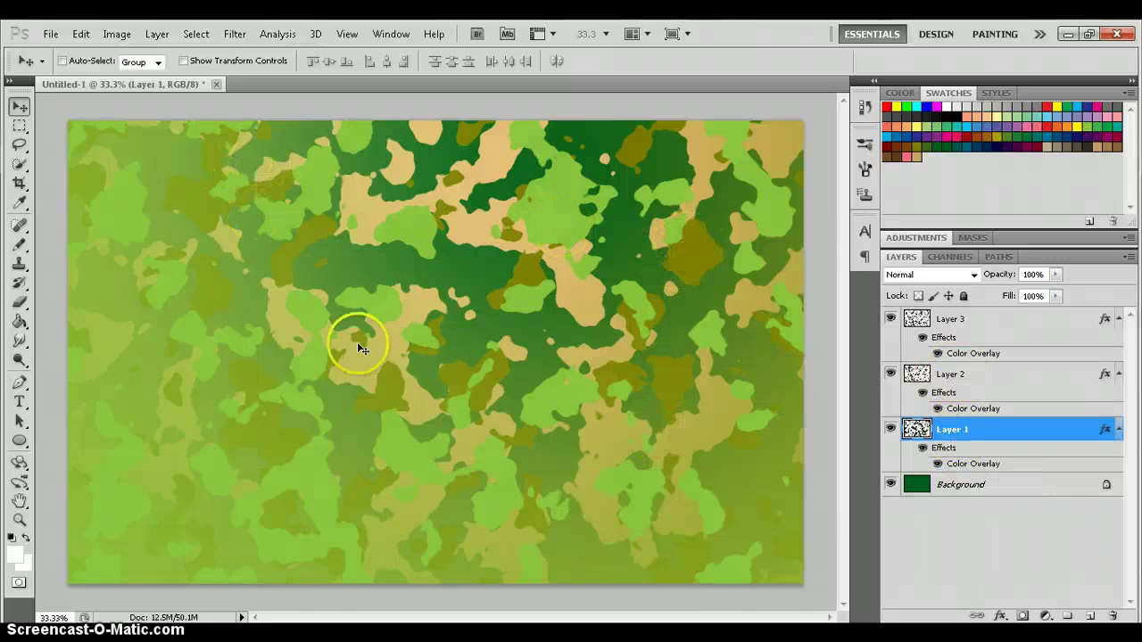
# Step: Use Layer > Flatten Image to merge everything into one Background layer
pyautogui.click(51, 34)
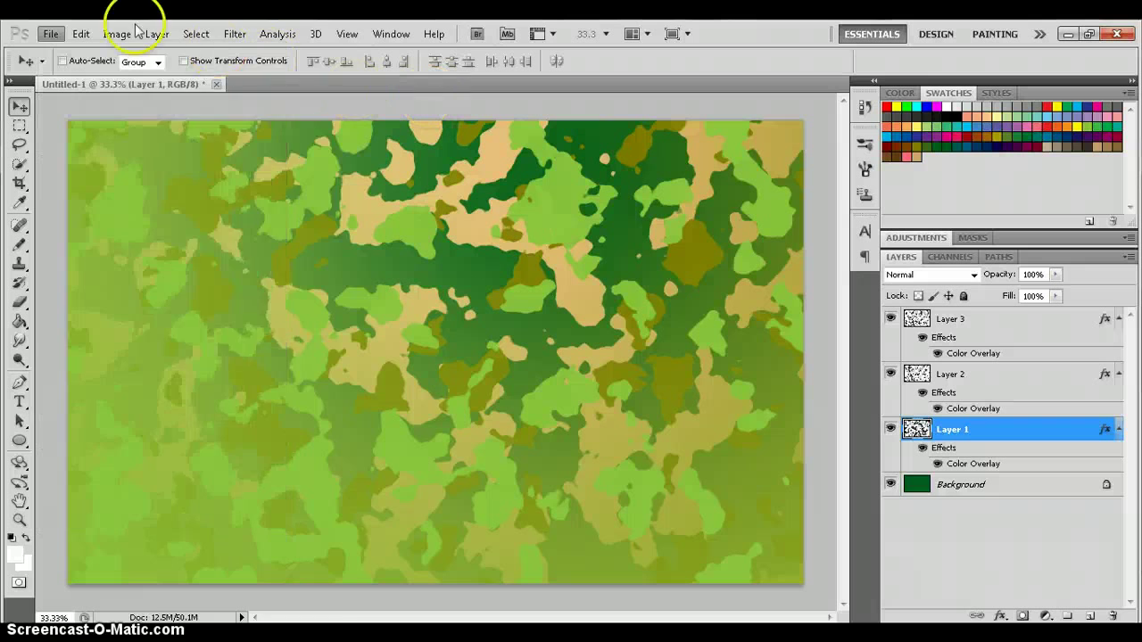
pyautogui.click(157, 34)
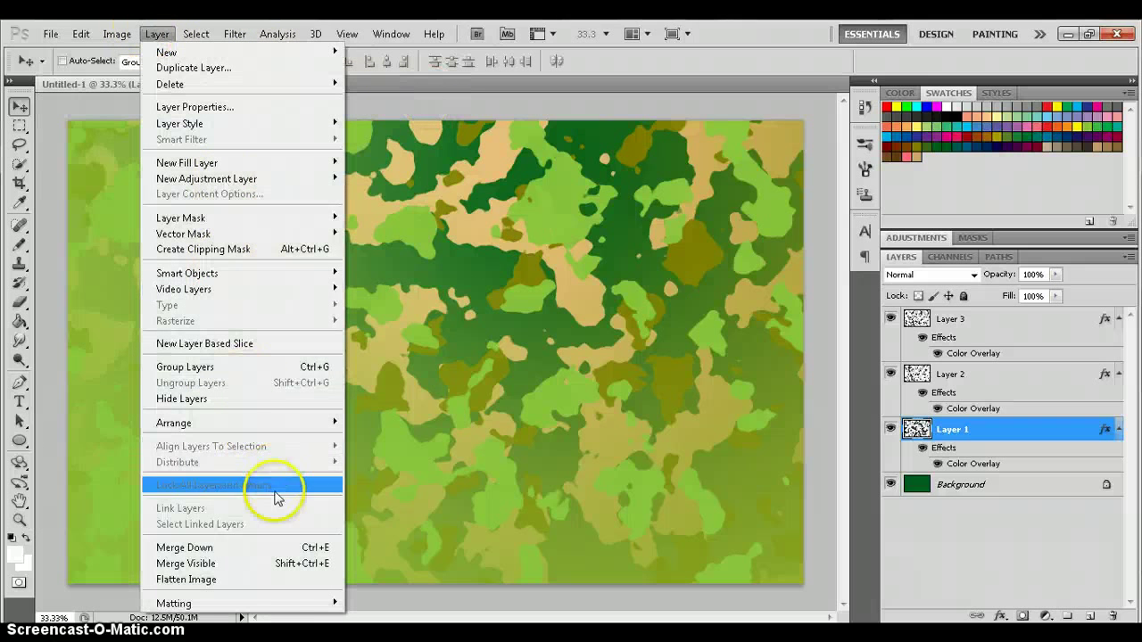
pyautogui.click(232, 582)
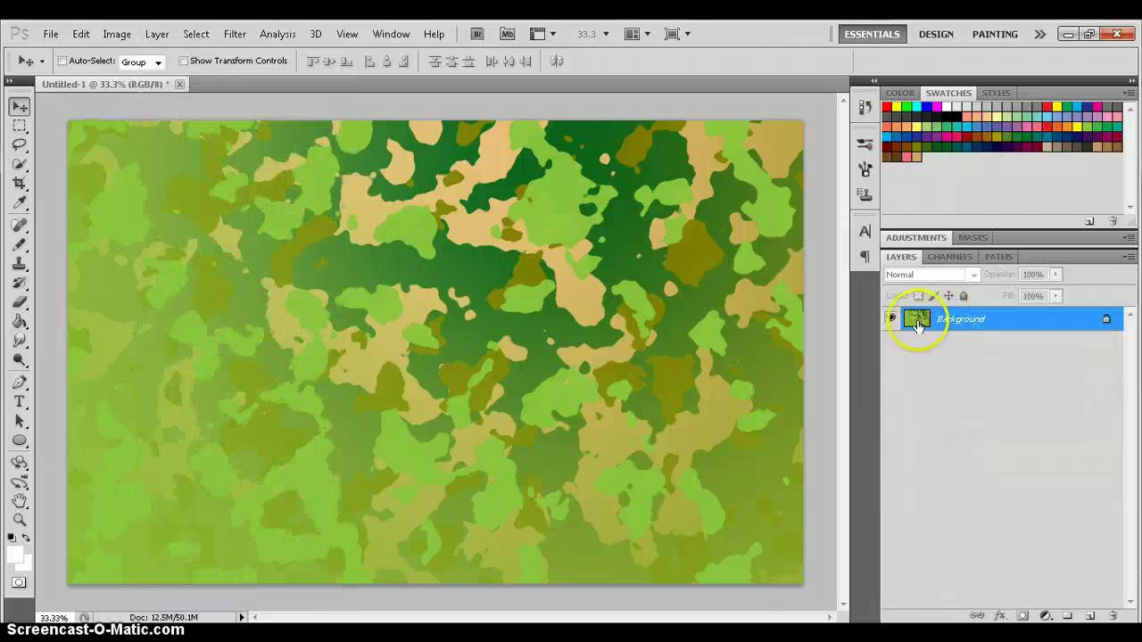